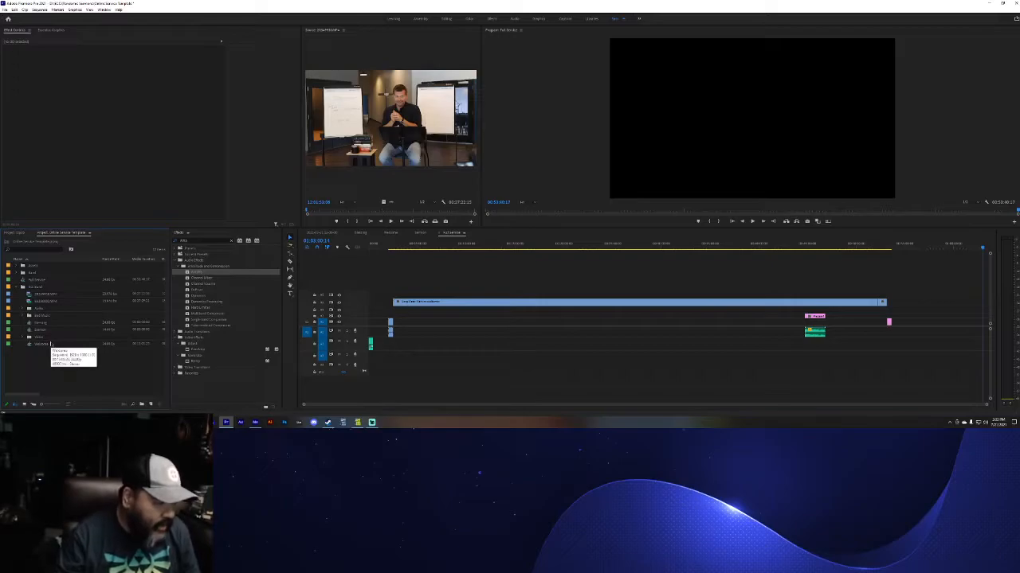
Rename the two raw video clips in the open bin with matching sermon names that differ only in their camera suffix.
{"action": "left_click", "coordinate": [42, 295]}
{"action": "left_click", "coordinate": [42, 294]}
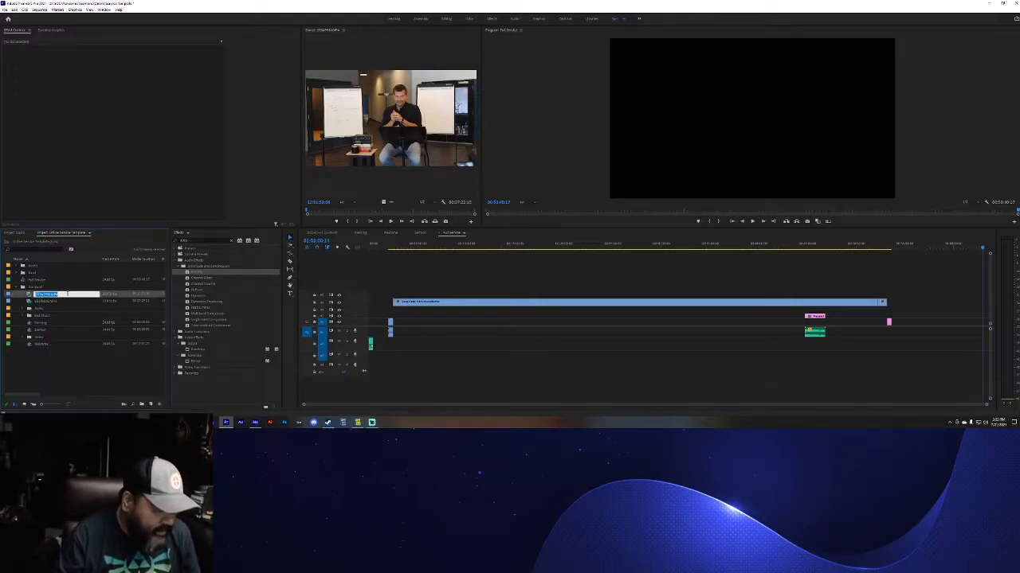
{"action": "key", "text": "BackSpace"}
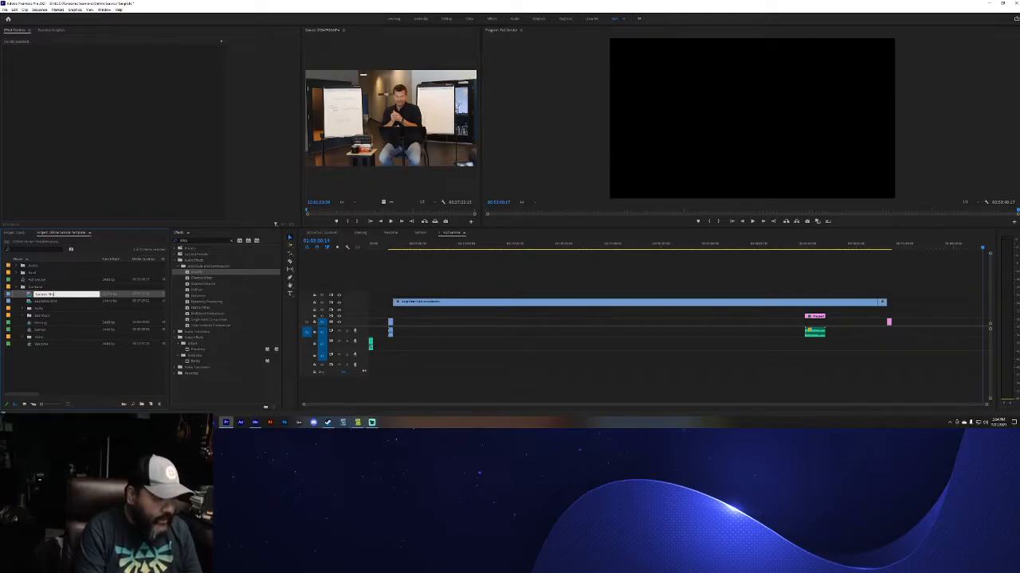
{"action": "key", "text": "Tab"}
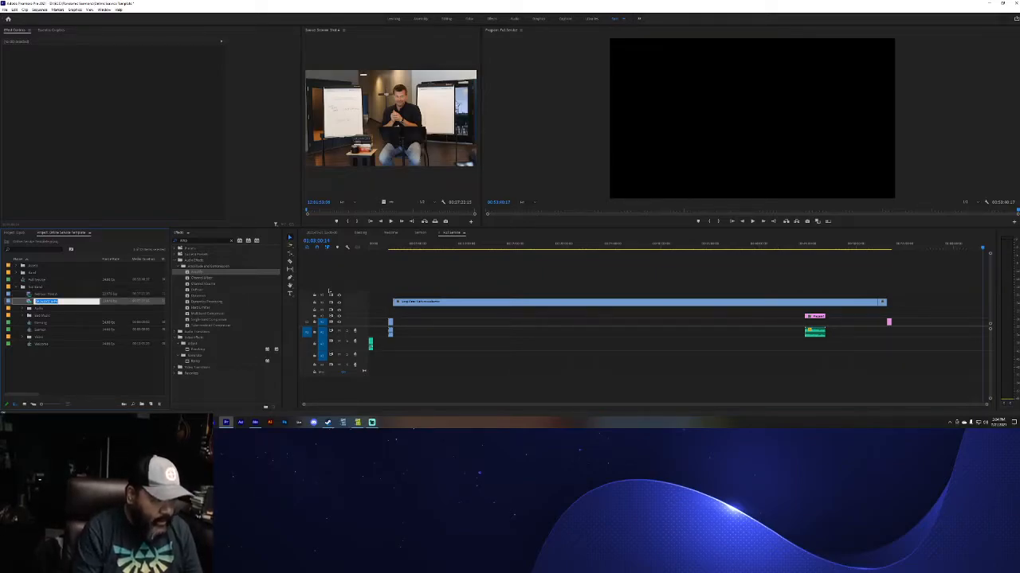
{"action": "type", "text": "Sl"}
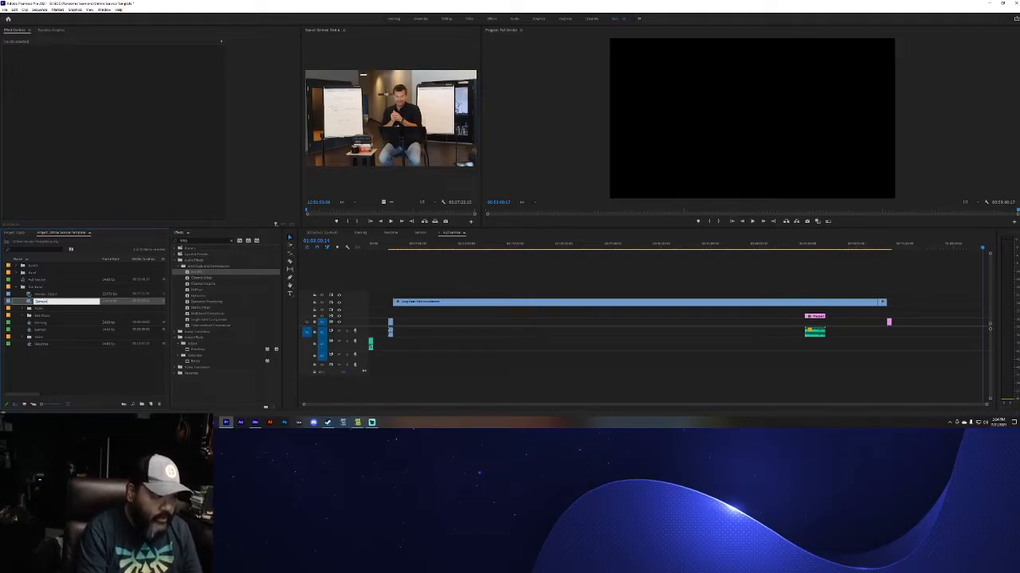
{"action": "key", "text": "Tab"}
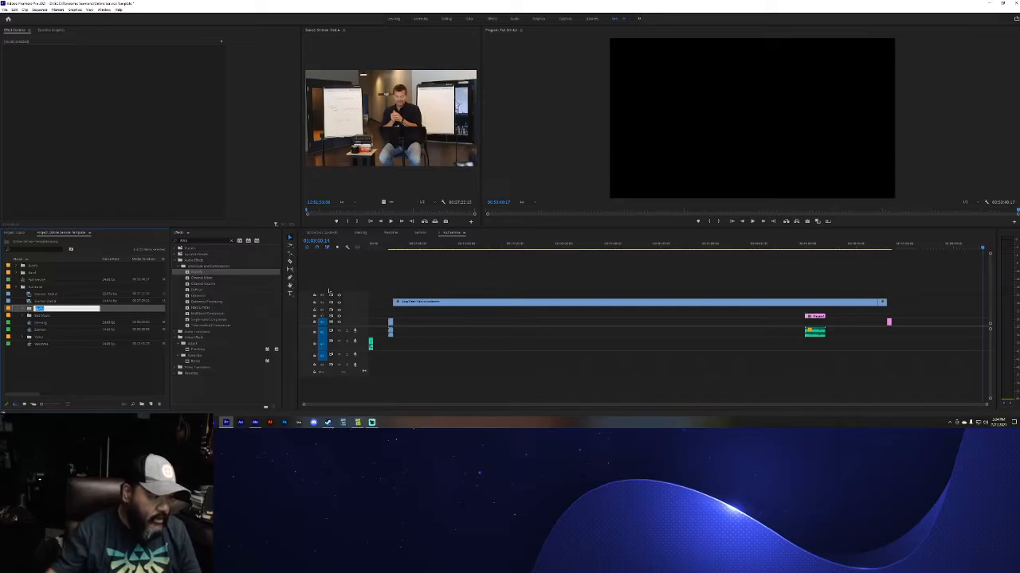
{"action": "left_click", "coordinate": [47, 294]}
{"action": "left_click", "coordinate": [48, 294]}
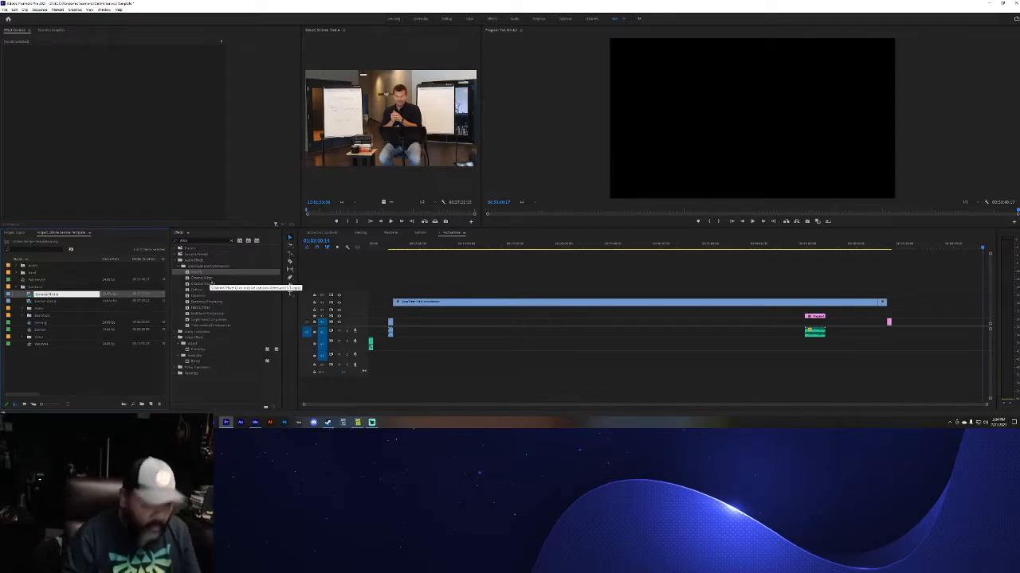
{"action": "key", "text": "Tab"}
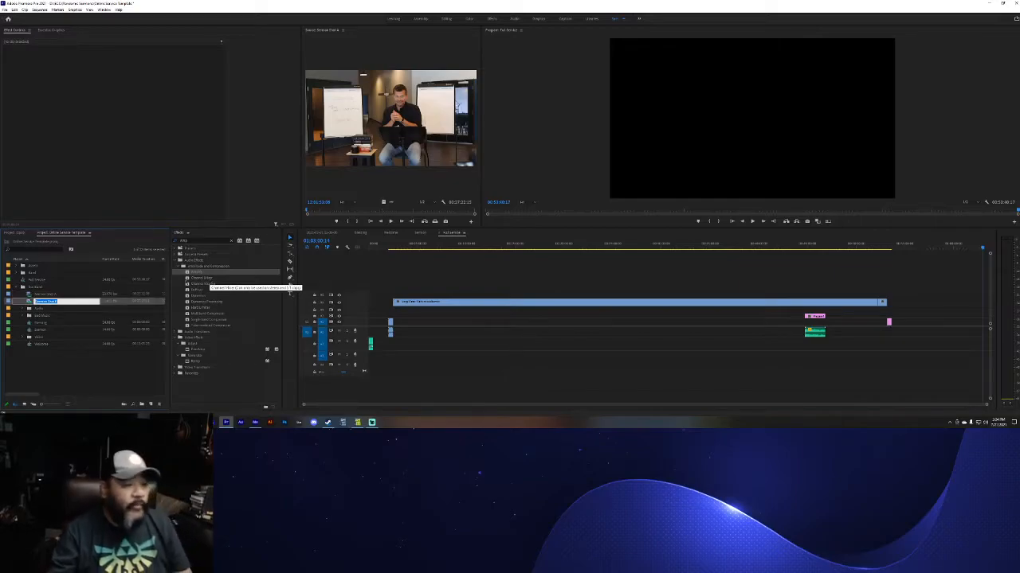
{"action": "left_click", "coordinate": [96, 379]}
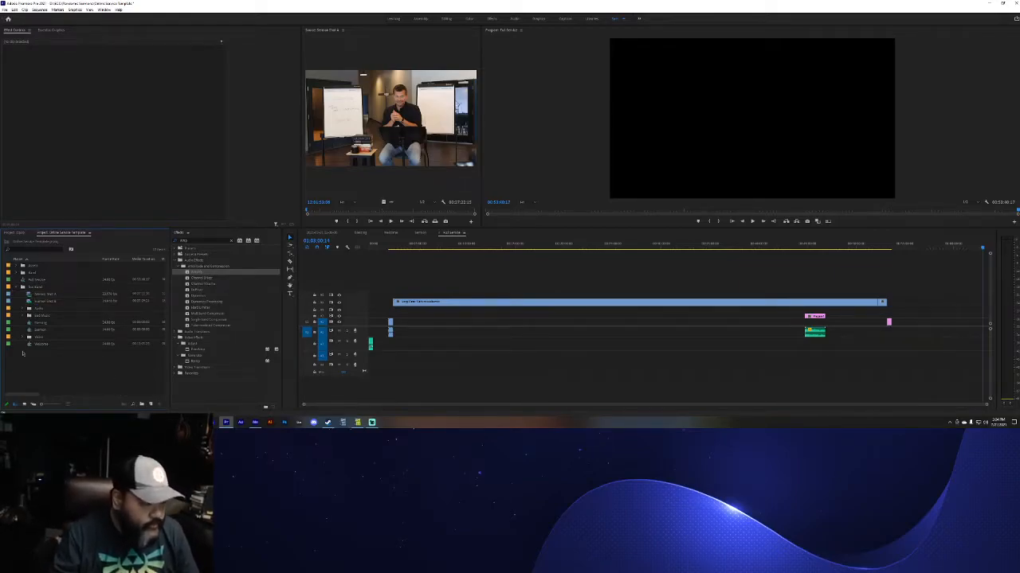
Move both renamed sermon clips into the video bin.
{"action": "left_click", "coordinate": [44, 294]}
{"action": "left_click", "coordinate": [48, 301], "text": "shift"}
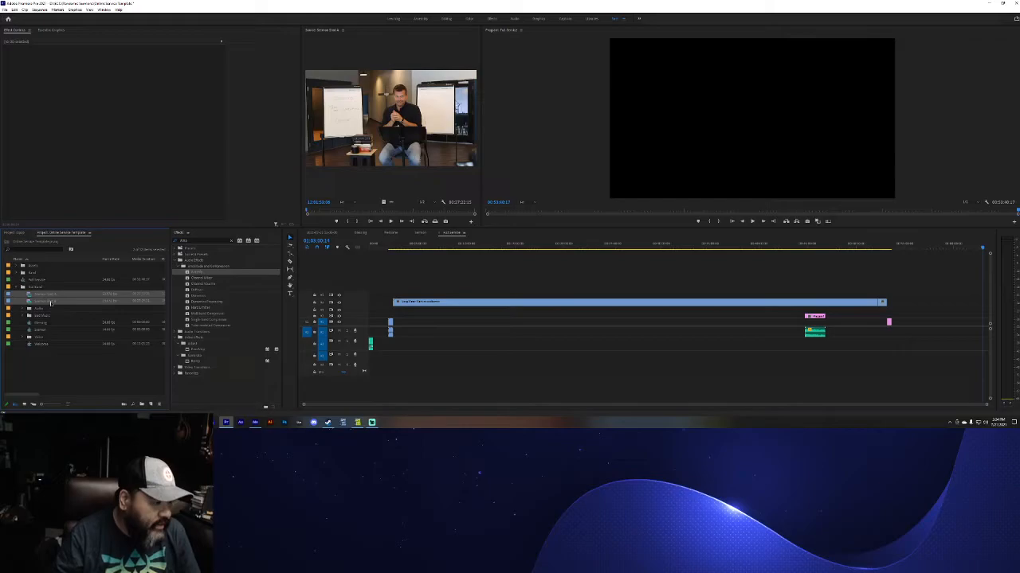
{"action": "left_click_drag", "start_coordinate": [39, 338], "coordinate": [36, 338]}
Create a multi-camera source sequence from the video bin's clips, synchronized by audio with the track channel set to Mix Down.
{"action": "left_click", "coordinate": [22, 323]}
{"action": "right_click", "coordinate": [36, 322]}
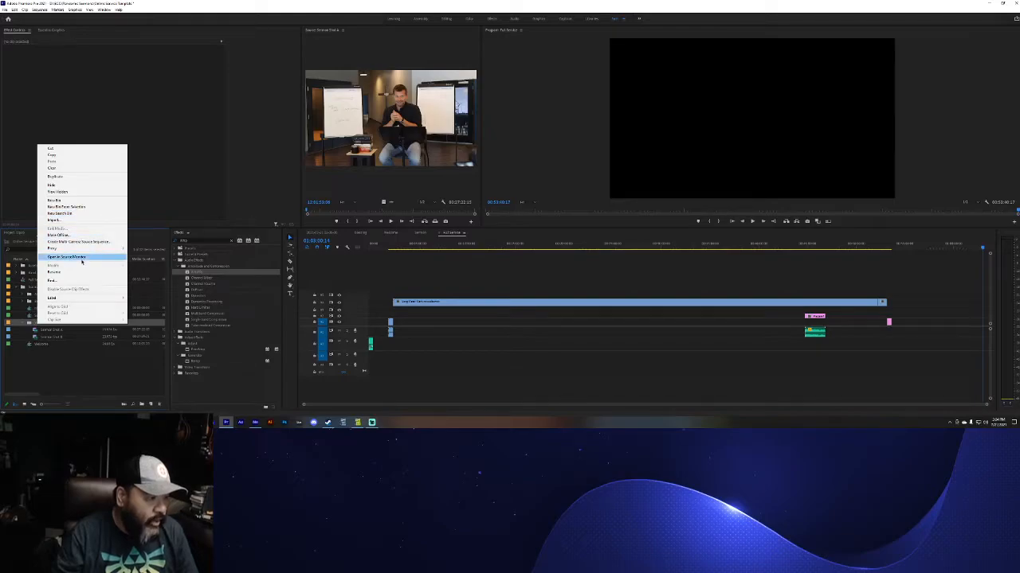
{"action": "left_click", "coordinate": [78, 242]}
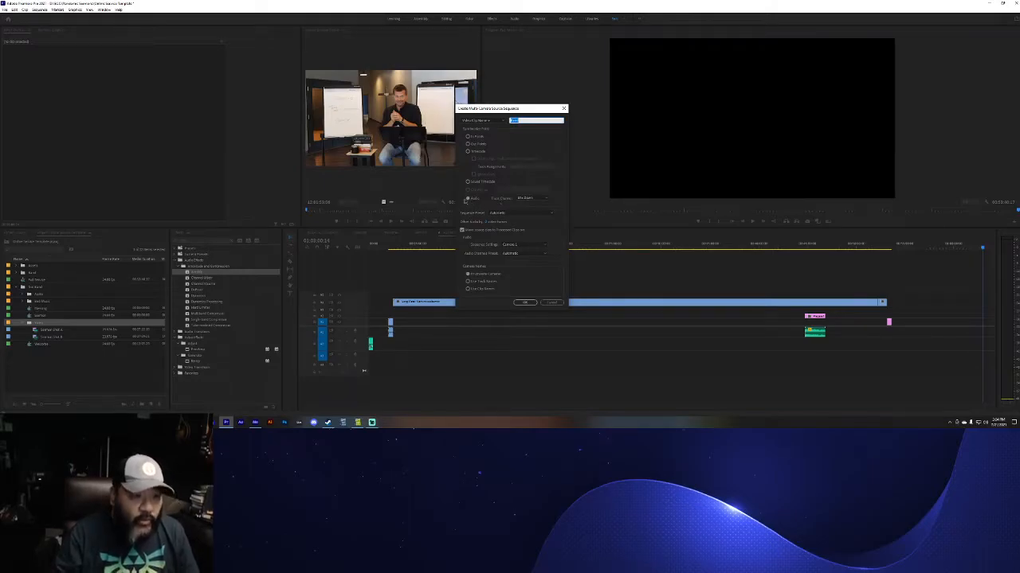
{"action": "left_click", "coordinate": [532, 198]}
{"action": "left_click", "coordinate": [530, 218]}
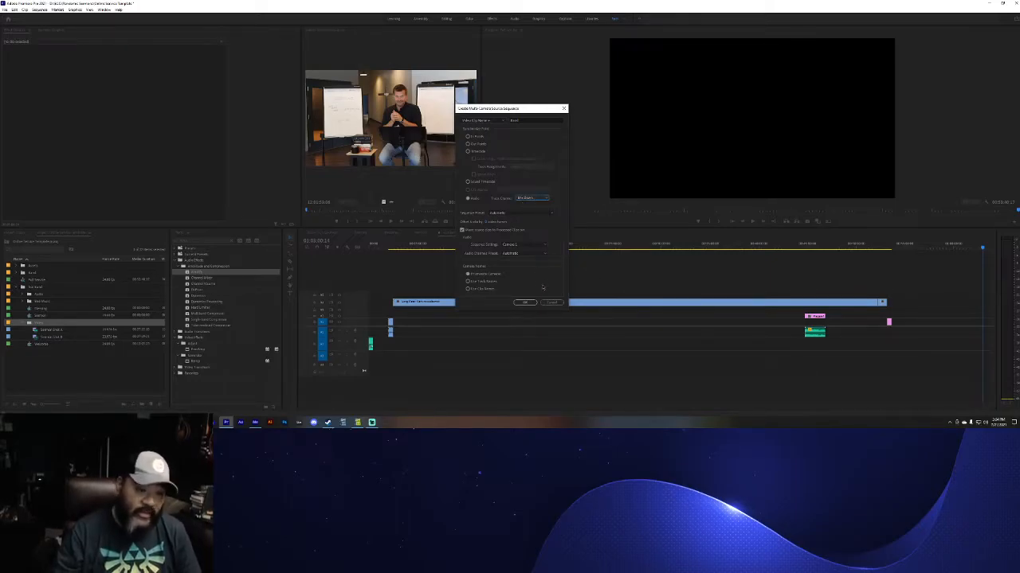
{"action": "left_click", "coordinate": [526, 302]}
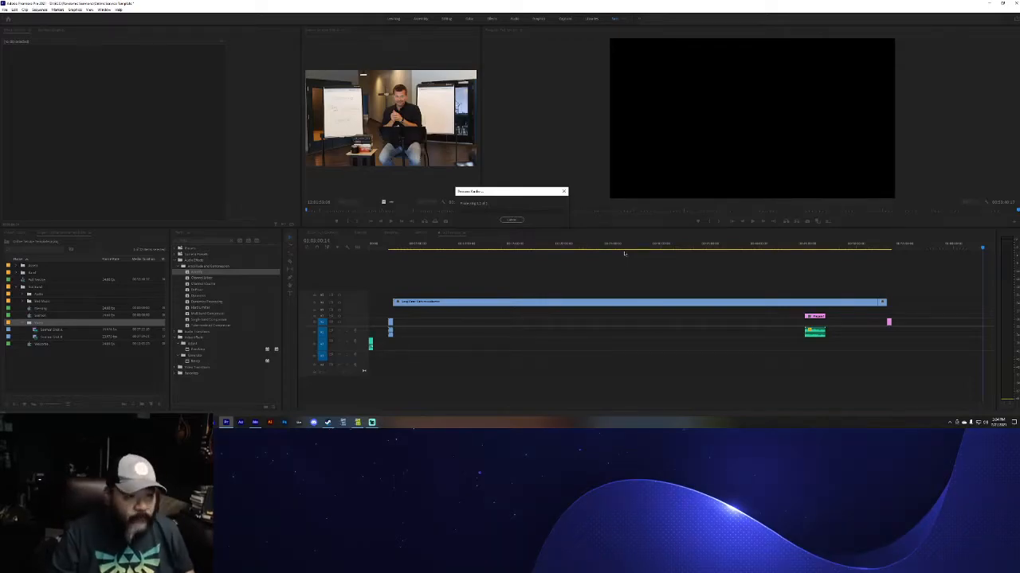
{"action": "right_click", "coordinate": [38, 338]}
{"action": "left_click", "coordinate": [104, 374]}
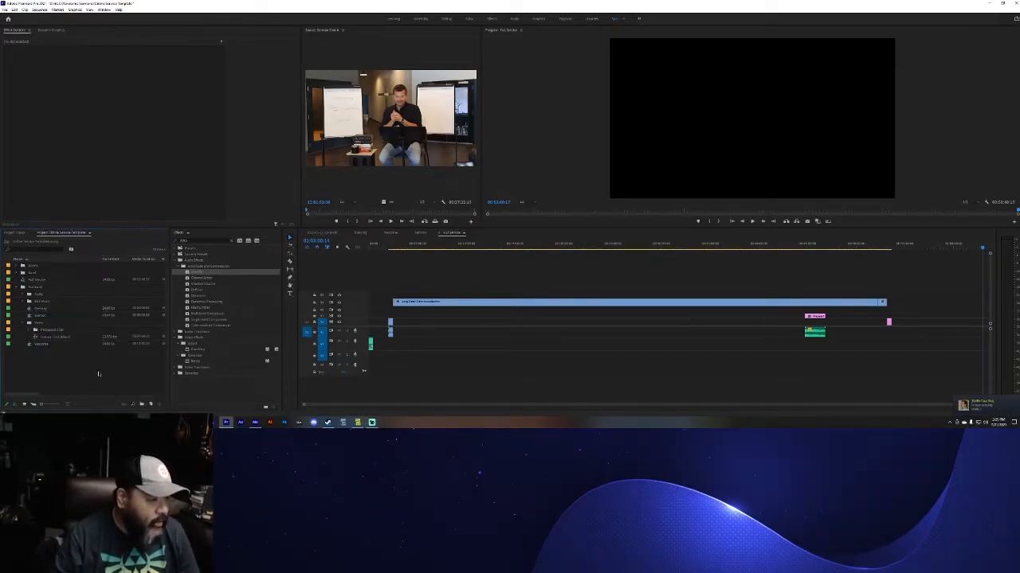
Rename the new multi-camera source sequence as Sermon.
{"action": "left_click", "coordinate": [58, 338]}
{"action": "left_click", "coordinate": [49, 338]}
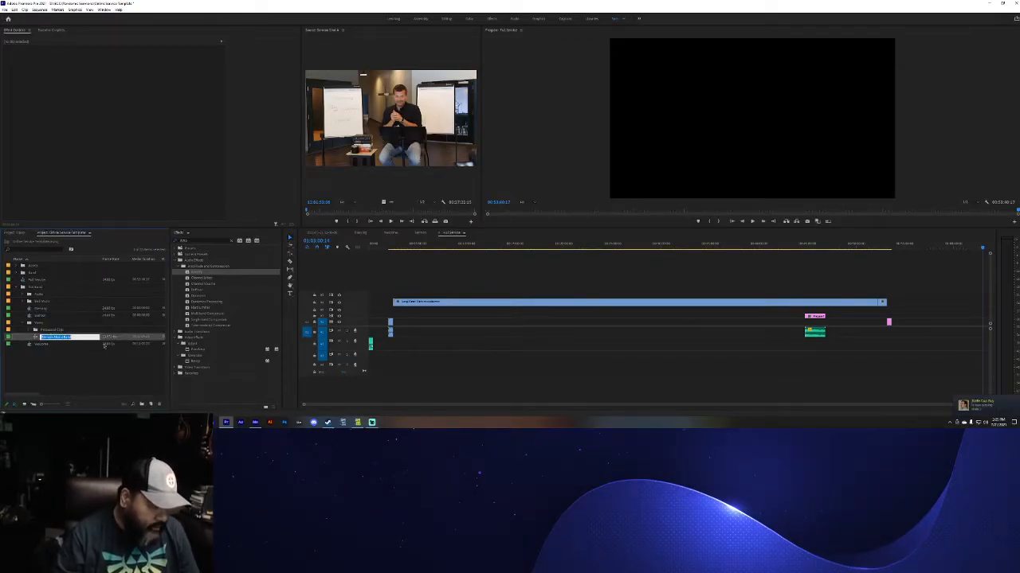
{"action": "key", "text": "Right"}
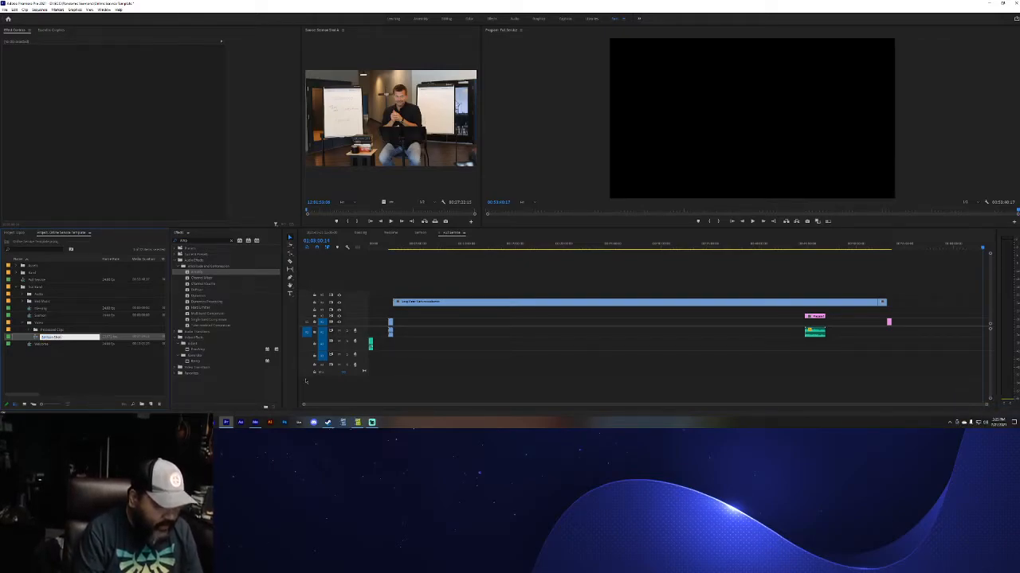
{"action": "key", "text": "BackSpace"}
{"action": "key", "text": "BackSpace"}
{"action": "key", "text": "BackSpace"}
{"action": "key", "text": "BackSpace"}
{"action": "key", "text": "BackSpace"}
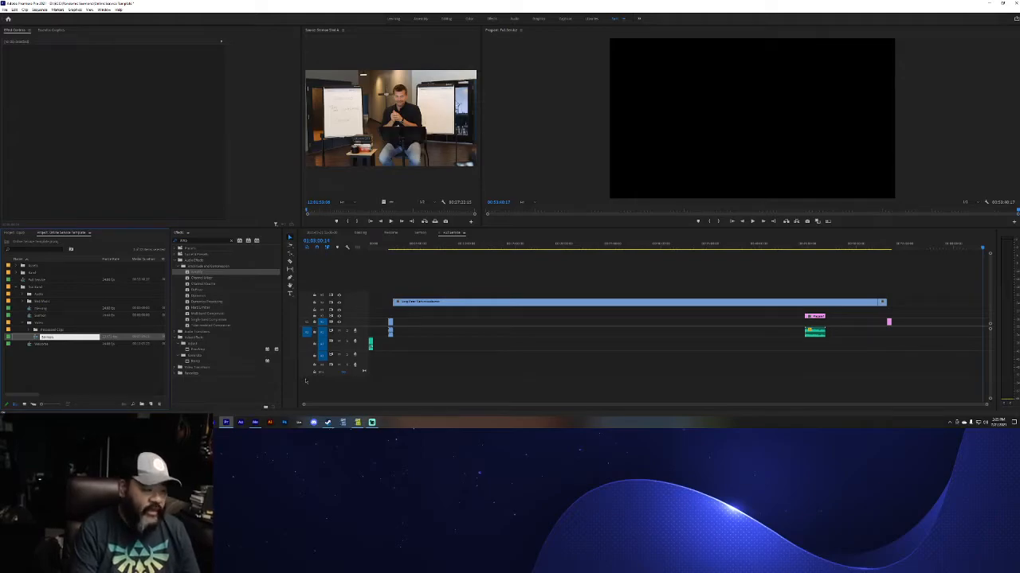
{"action": "key", "text": "Tab"}
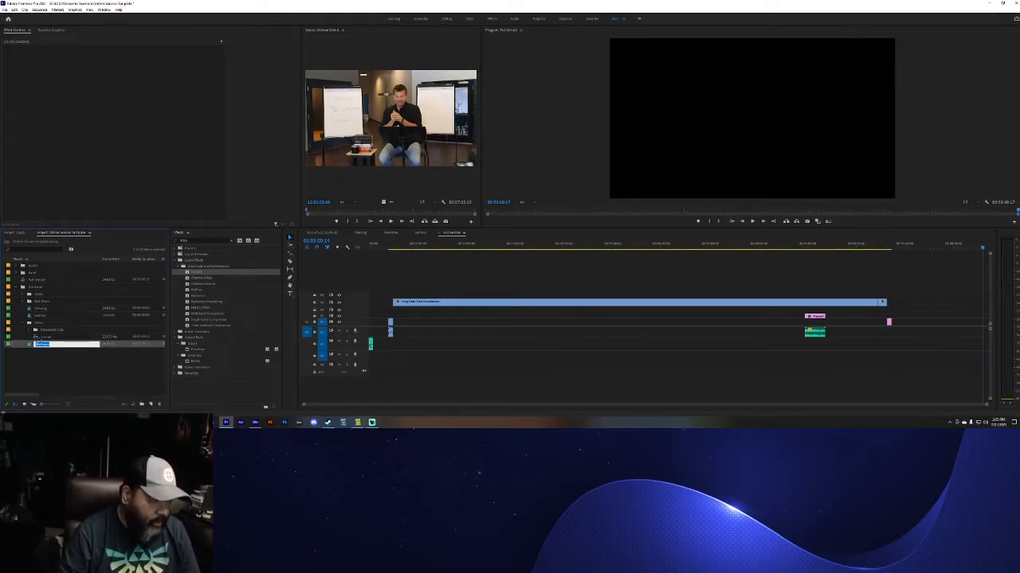
Create a new sequence from the Sermon multi-camera clip and place the separate sermon audio recording on track A2.
{"action": "right_click", "coordinate": [39, 339]}
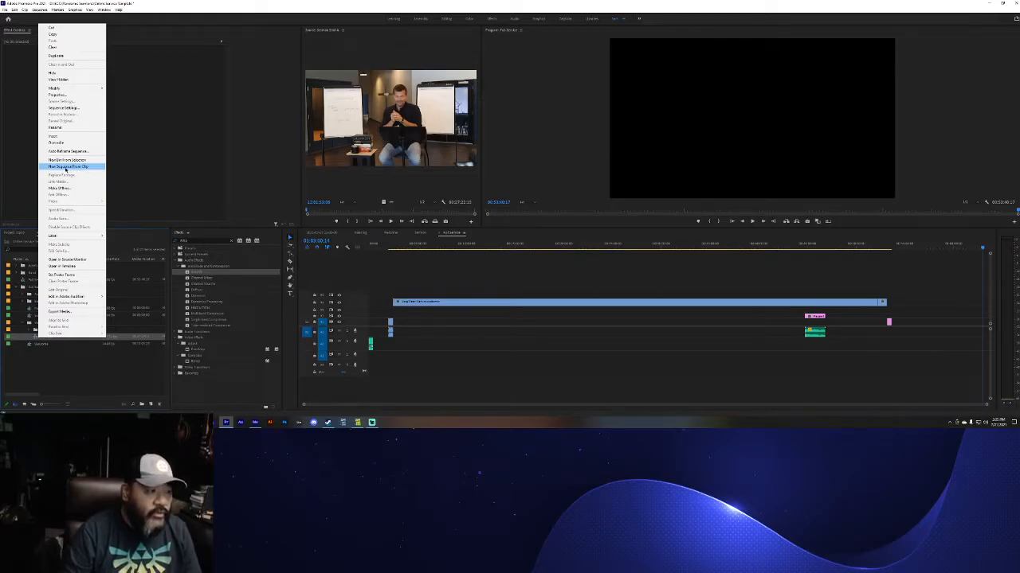
{"action": "left_click", "coordinate": [66, 167]}
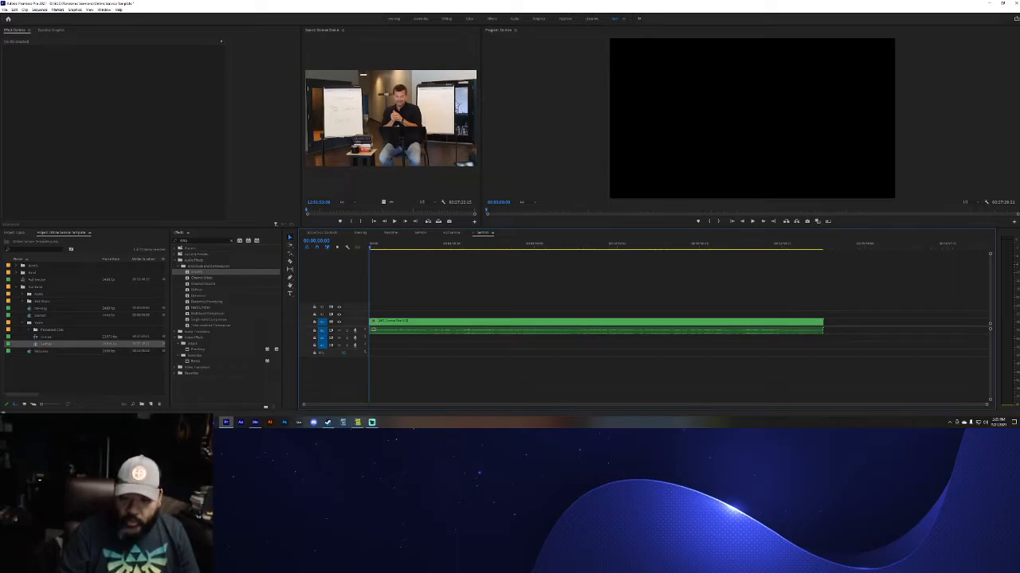
{"action": "left_click_drag", "start_coordinate": [916, 327], "coordinate": [434, 339]}
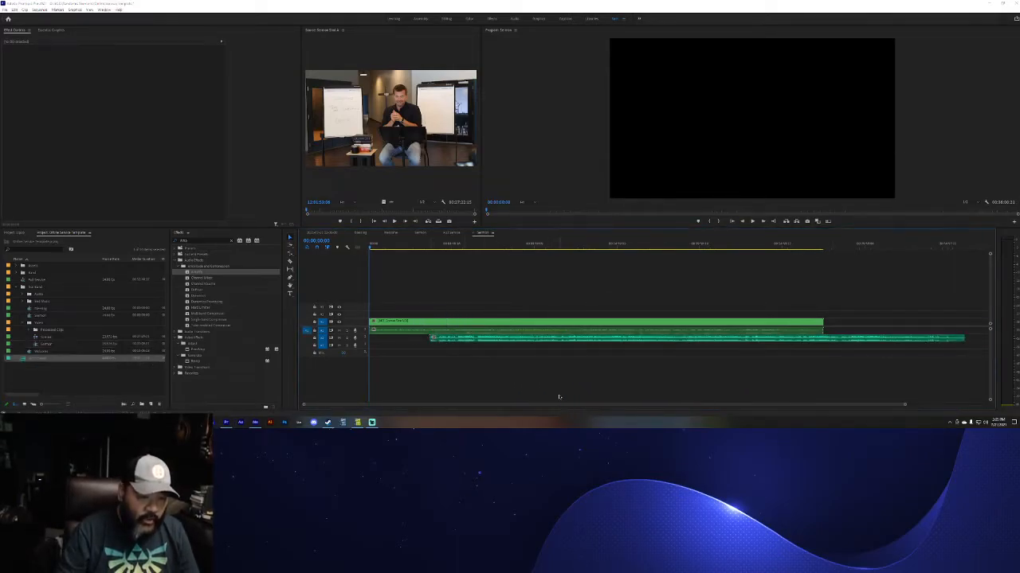
Synchronize the multi-camera clip and the separate audio recording by their audio.
{"action": "left_click_drag", "start_coordinate": [528, 282], "coordinate": [606, 350]}
{"action": "right_click", "coordinate": [621, 326]}
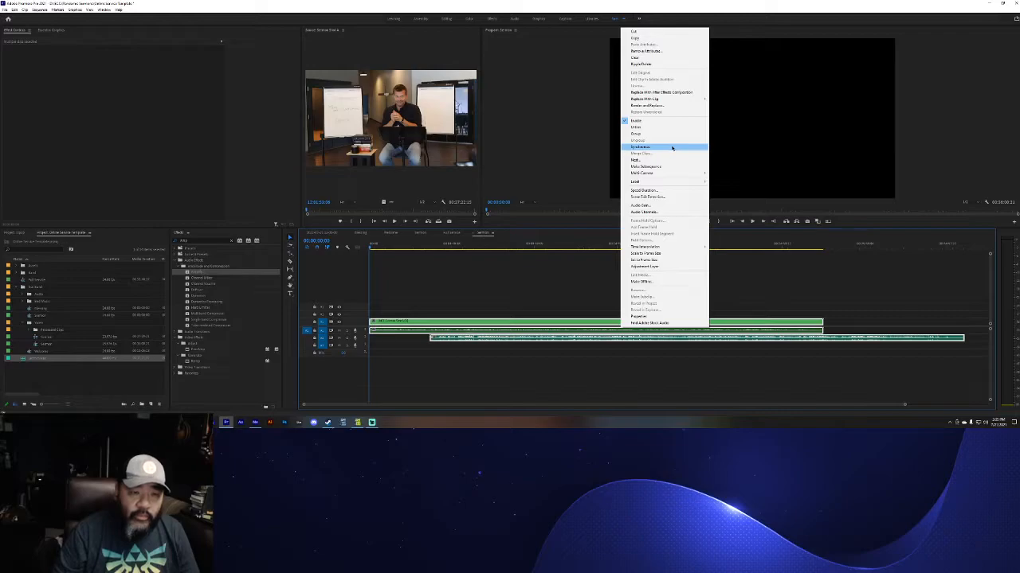
{"action": "left_click", "coordinate": [672, 148]}
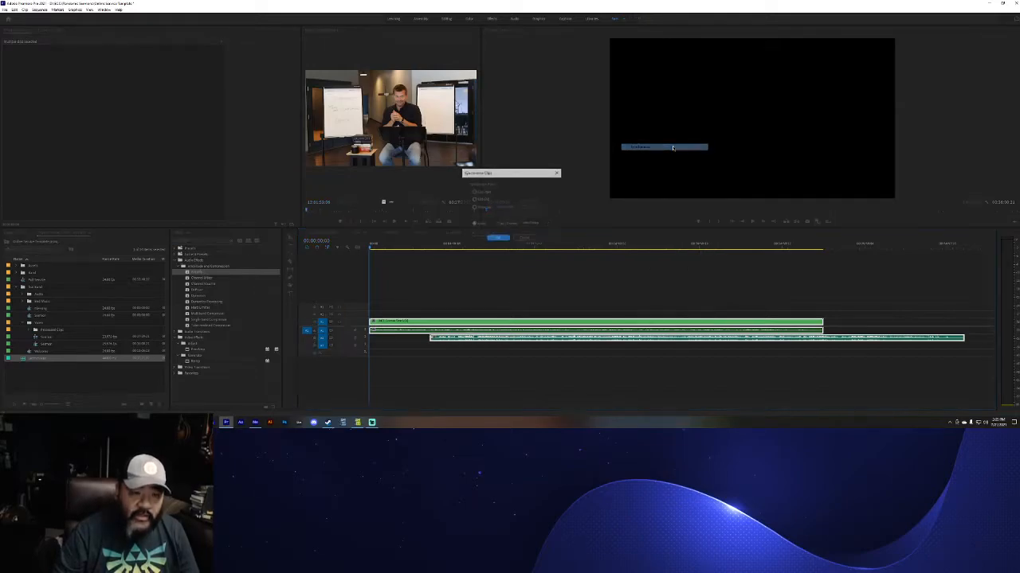
{"action": "left_click", "coordinate": [497, 238]}
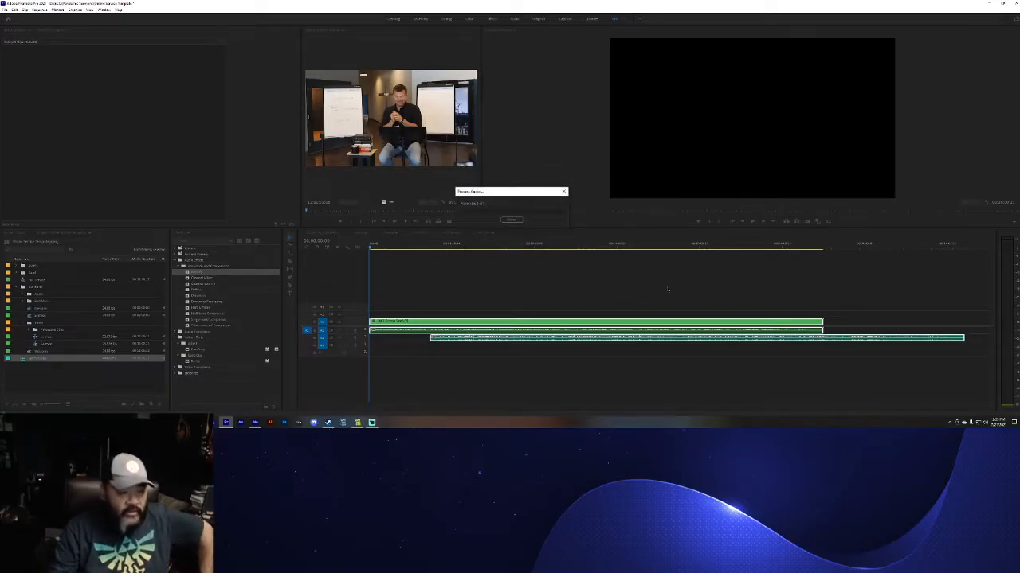
Replace the camera audio on track A1 with the synchronized external recording.
{"action": "left_click", "coordinate": [614, 340]}
{"action": "left_click_drag", "start_coordinate": [613, 339], "coordinate": [614, 301]}
{"action": "left_click", "coordinate": [624, 351]}
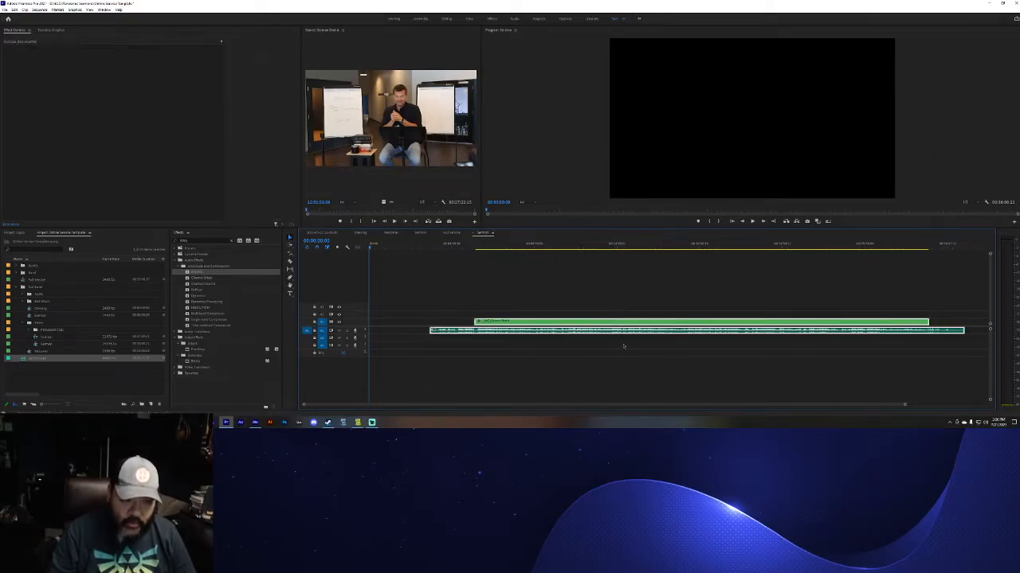
Link the multi-camera video clip with the external audio clip.
{"action": "right_click", "coordinate": [637, 320]}
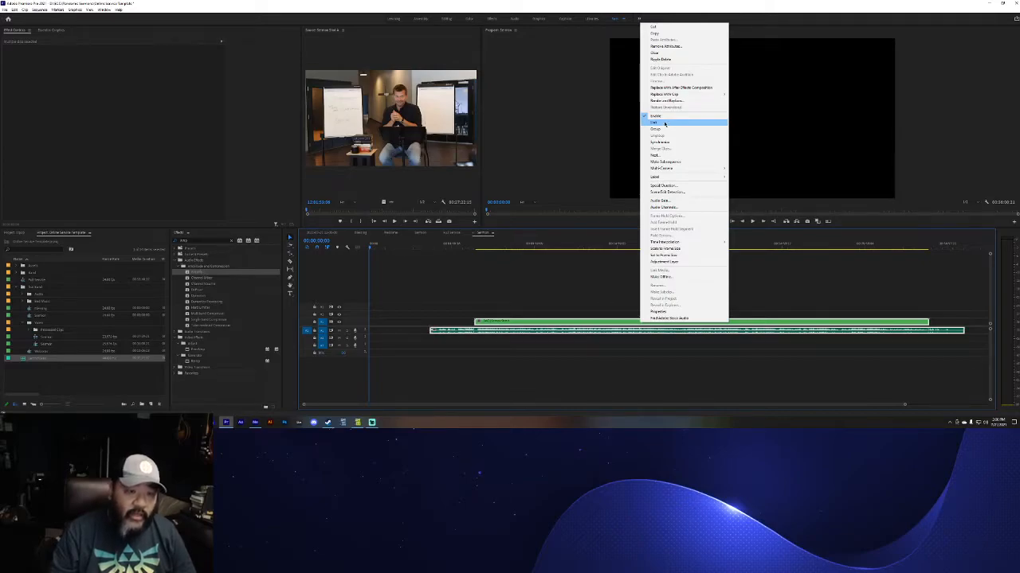
{"action": "left_click", "coordinate": [665, 124]}
{"action": "left_click", "coordinate": [676, 334]}
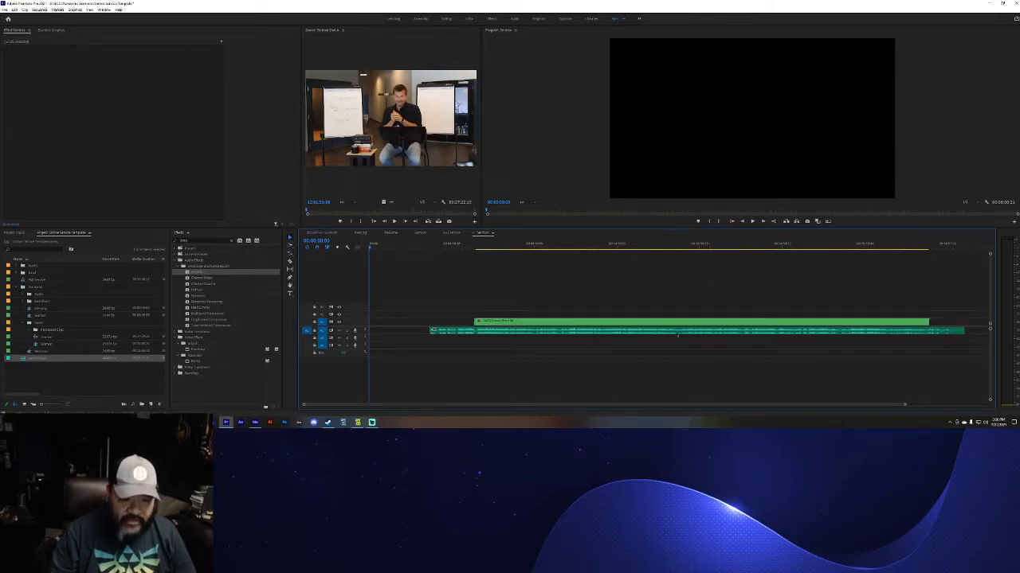
Move the linked clips so the audio begins at the start of the sequence, keeping the audio on track A1.
{"action": "left_click_drag", "start_coordinate": [676, 335], "coordinate": [551, 340]}
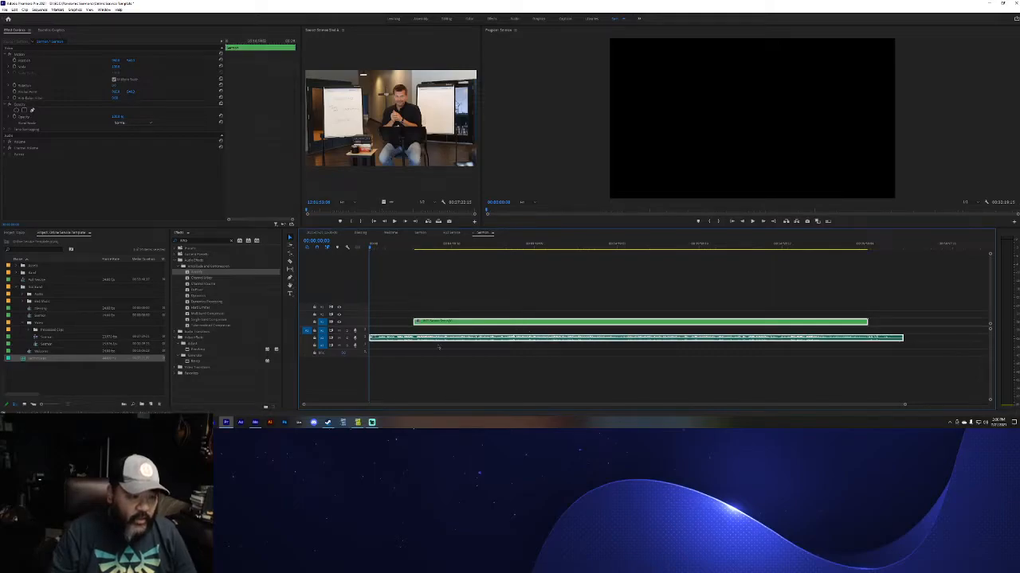
{"action": "left_click_drag", "start_coordinate": [442, 338], "coordinate": [446, 331]}
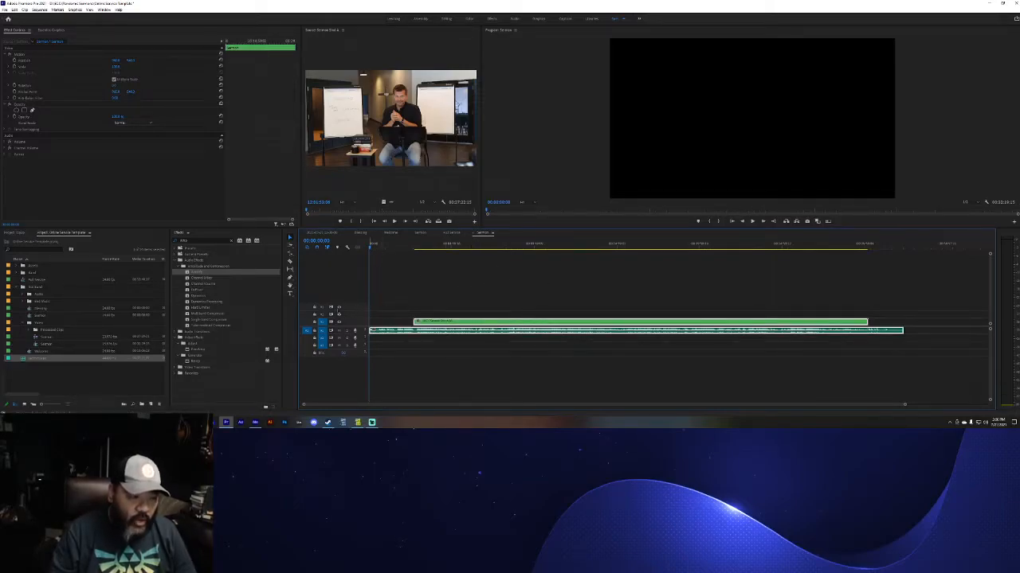
{"action": "left_click", "coordinate": [373, 287]}
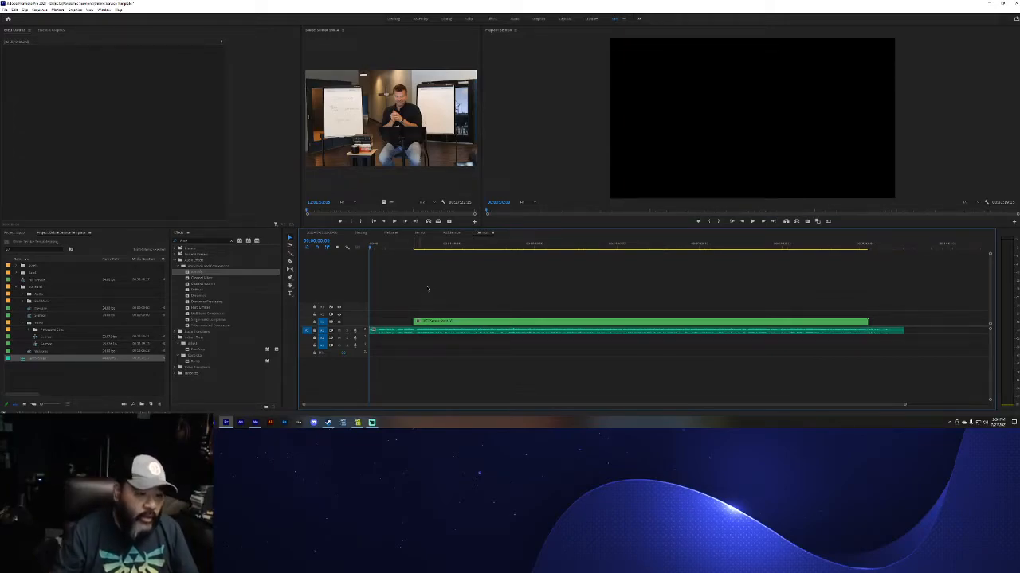
Clear the effects search and apply the saved Lumetri Color preset to the multi-camera clip in the sermon sequence.
{"action": "left_click", "coordinate": [437, 244]}
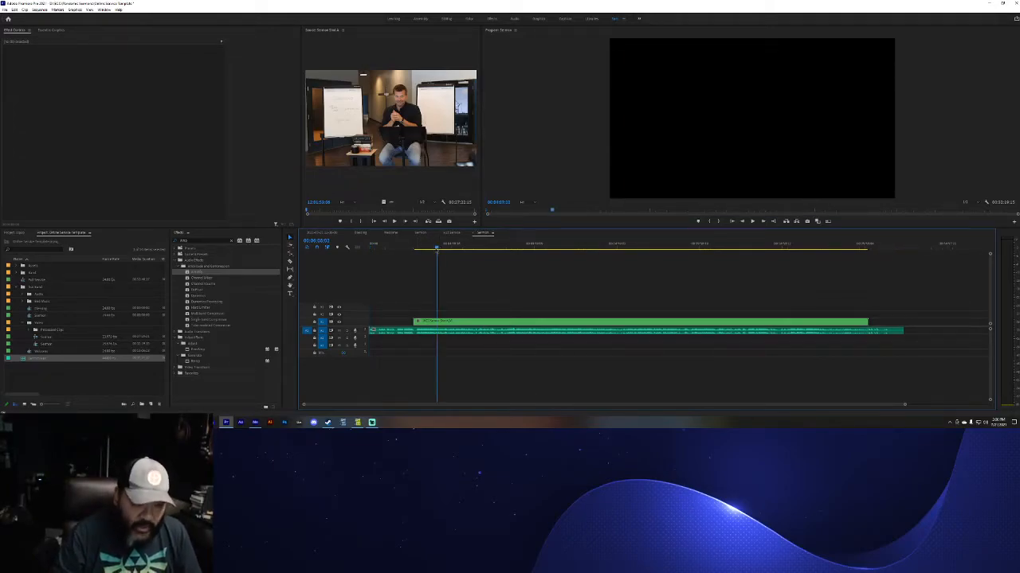
{"action": "key", "text": "="}
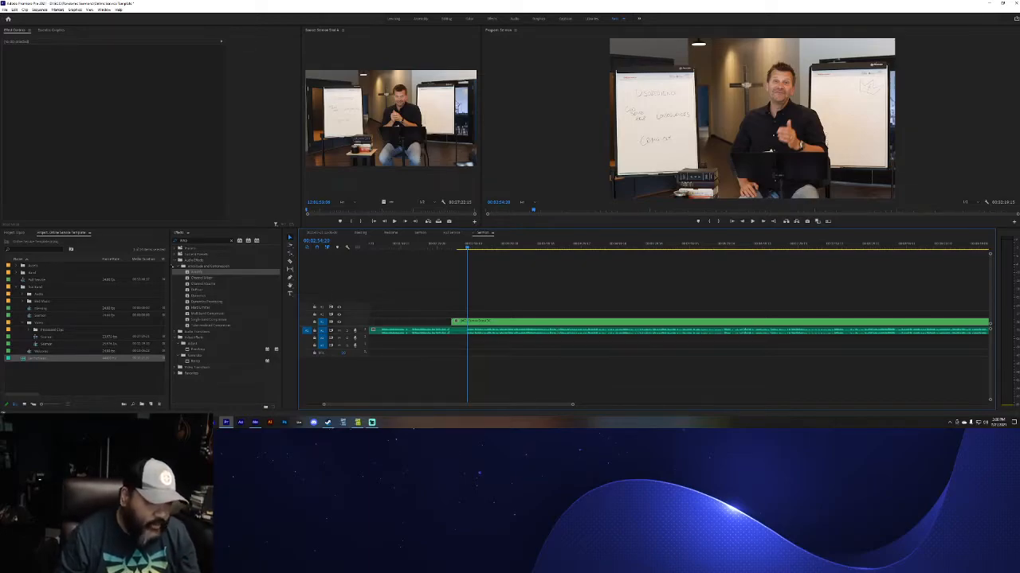
{"action": "left_click", "coordinate": [189, 241]}
{"action": "key", "text": "BackSpace"}
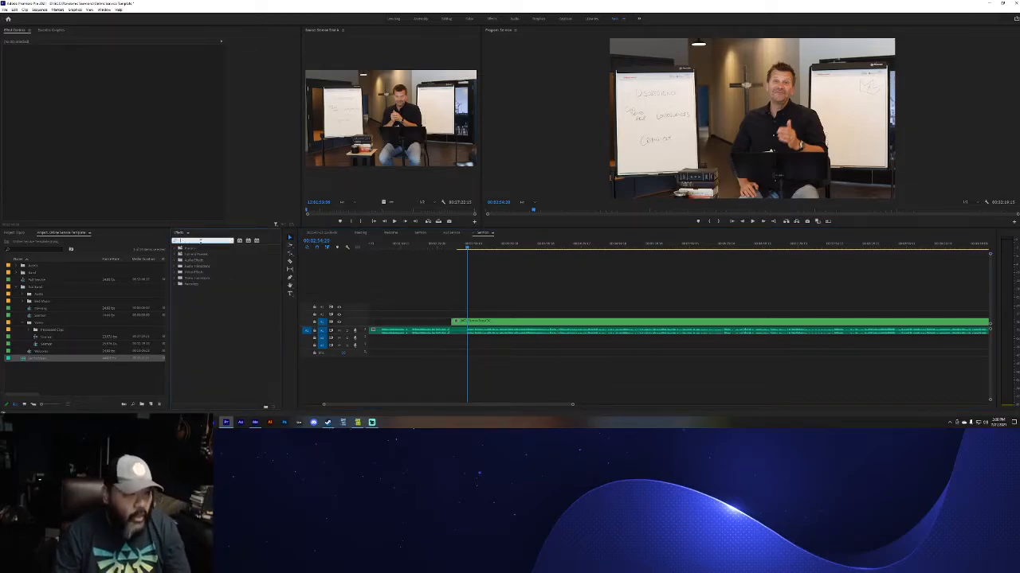
{"action": "left_click", "coordinate": [173, 285]}
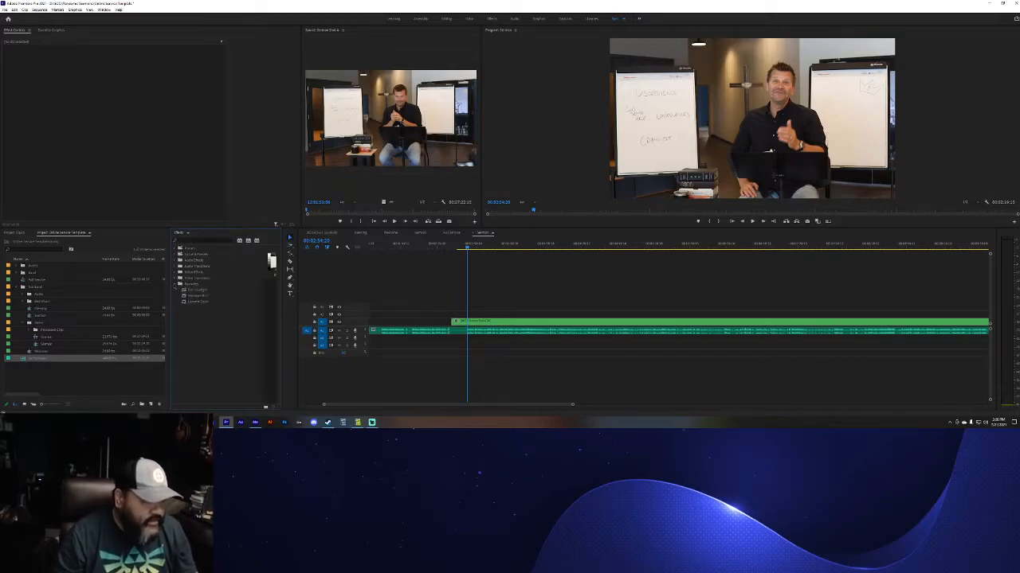
{"action": "left_click", "coordinate": [185, 290]}
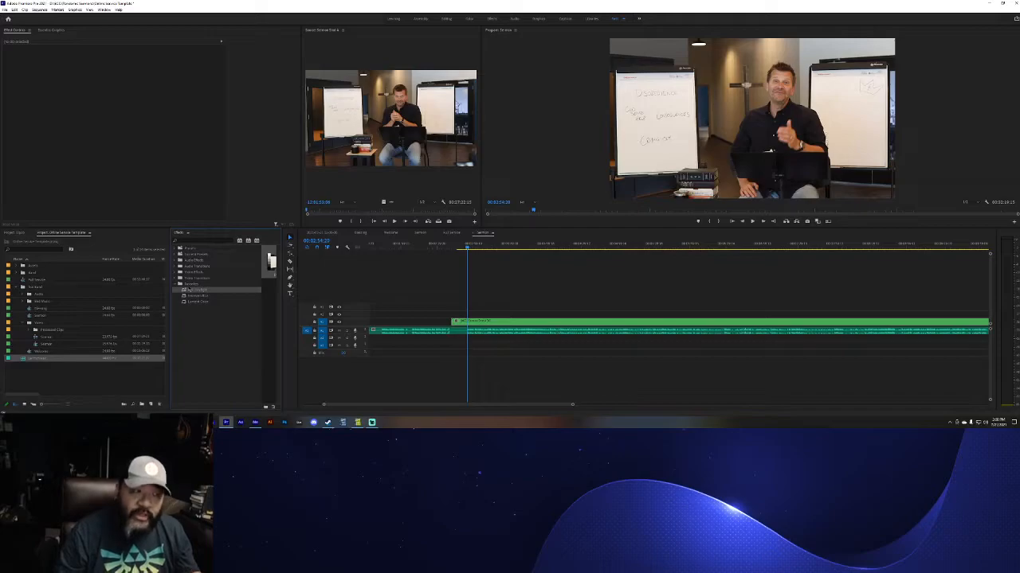
{"action": "left_click_drag", "start_coordinate": [361, 298], "coordinate": [487, 325]}
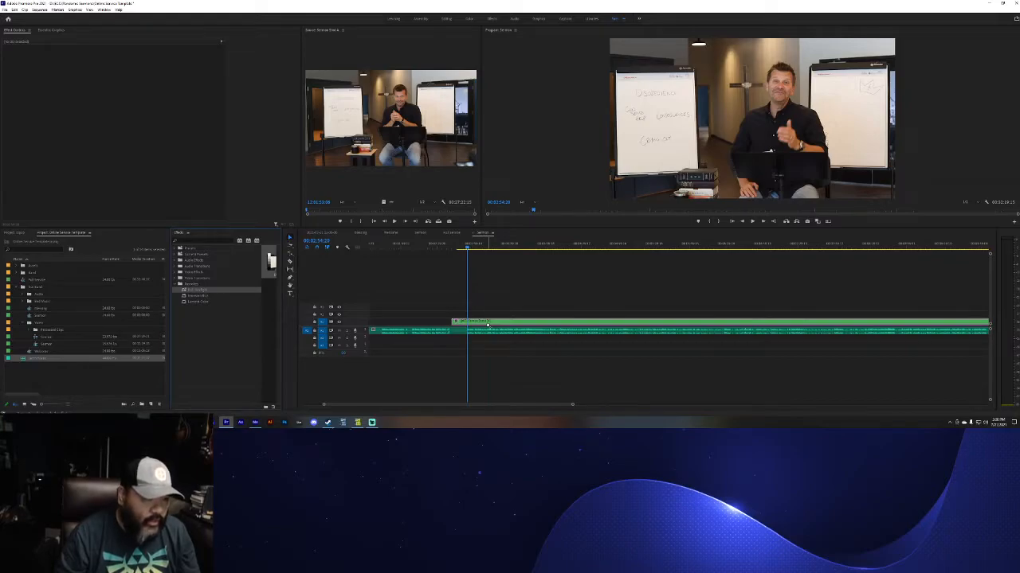
{"action": "left_click_drag", "start_coordinate": [488, 325], "coordinate": [484, 322]}
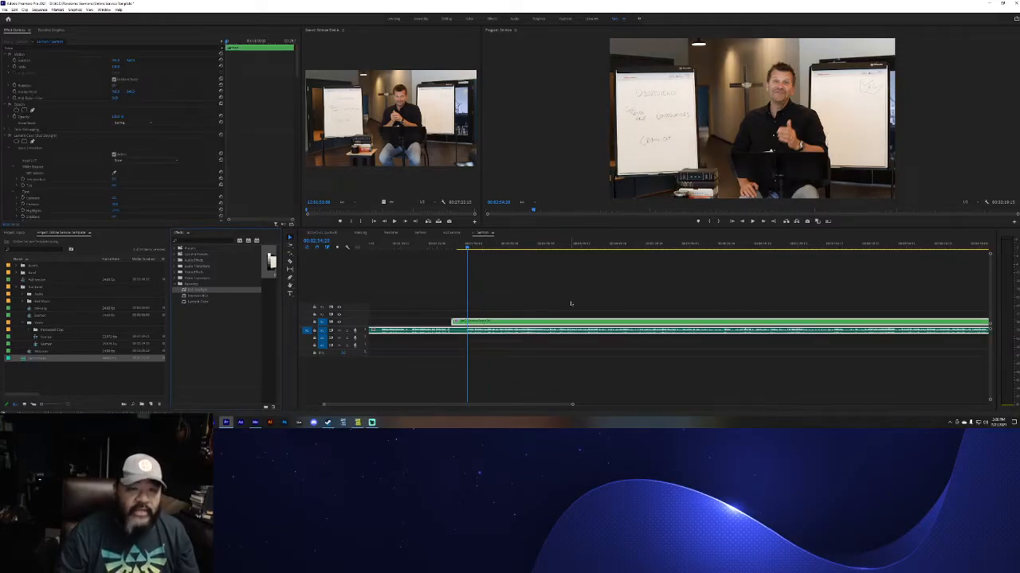
Review the clip's Lumetri Color basic corrections and RGB curves, including the red curve.
{"action": "scroll", "coordinate": [171, 190], "scroll_direction": "down", "scroll_amount": 5}
{"action": "scroll", "coordinate": [182, 187], "scroll_direction": "down", "scroll_amount": 3}
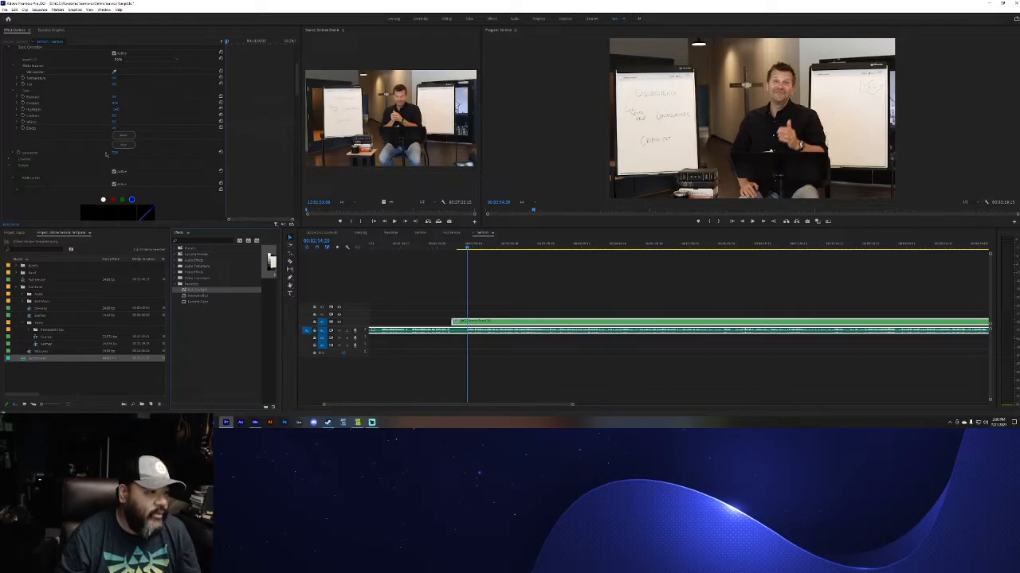
{"action": "scroll", "coordinate": [180, 173], "scroll_direction": "down", "scroll_amount": 3}
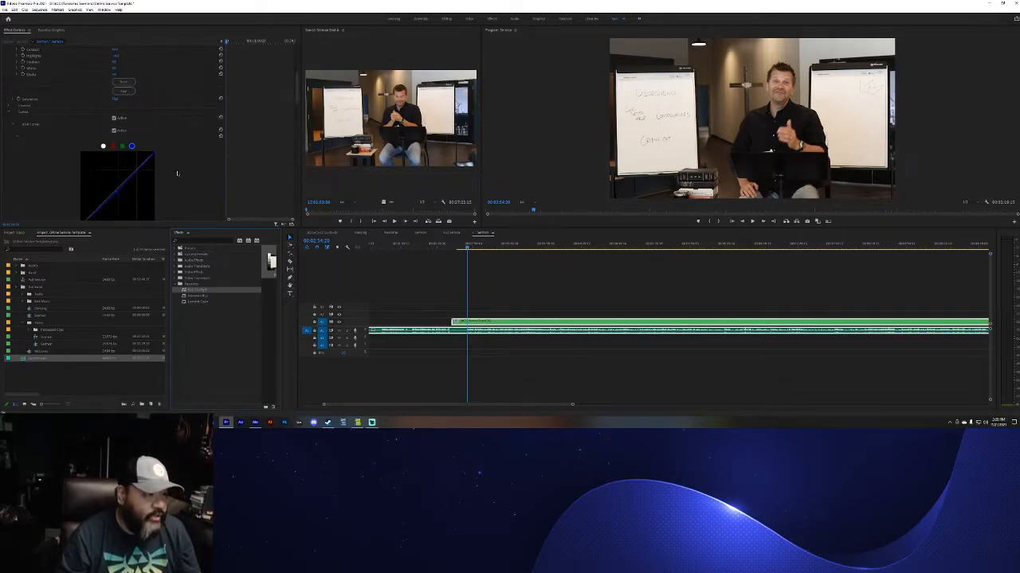
{"action": "left_click", "coordinate": [113, 147]}
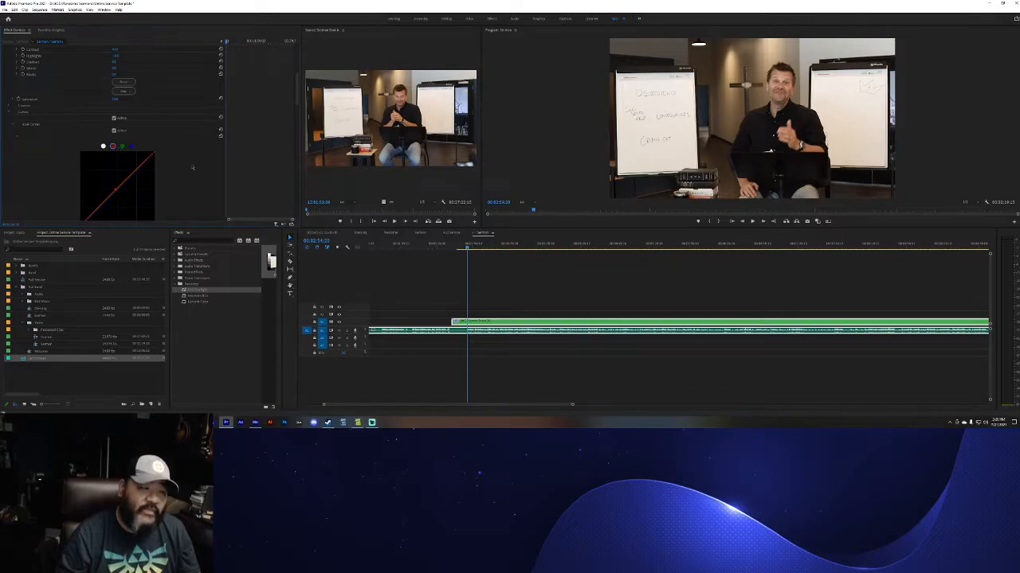
{"action": "scroll", "coordinate": [195, 167], "scroll_direction": "down", "scroll_amount": 4}
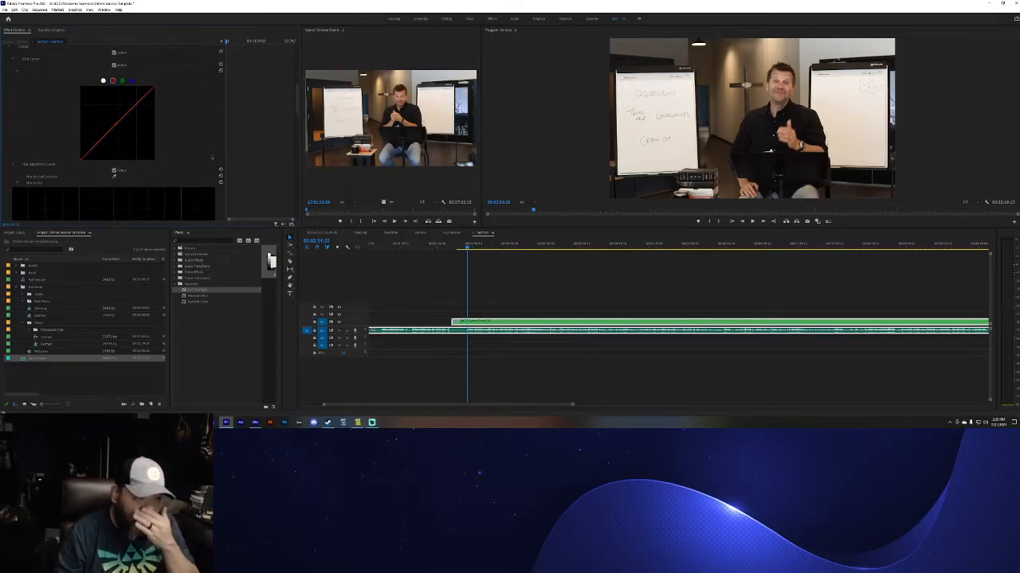
{"action": "scroll", "coordinate": [209, 129], "scroll_direction": "up", "scroll_amount": 10}
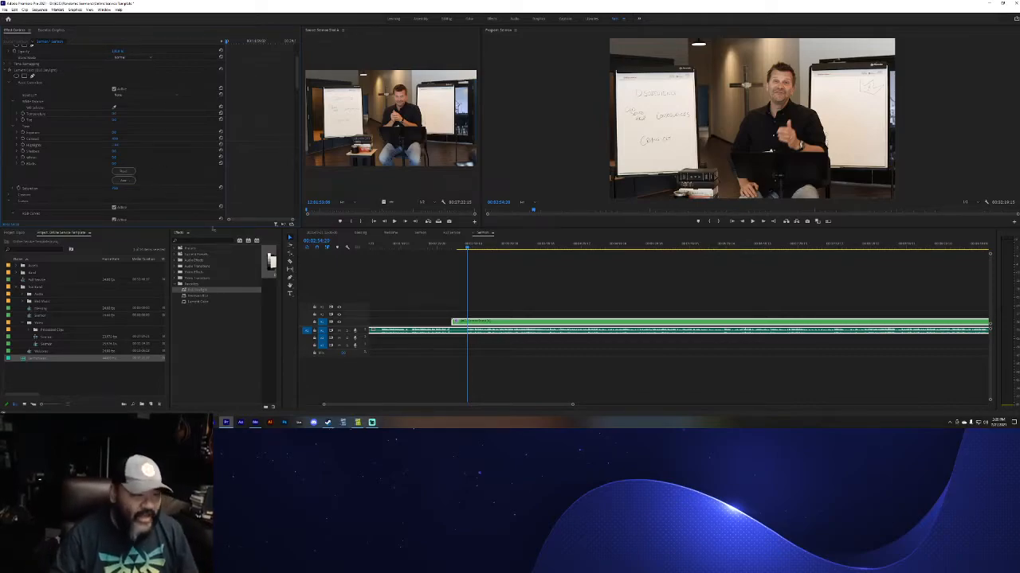
{"action": "left_click", "coordinate": [470, 274]}
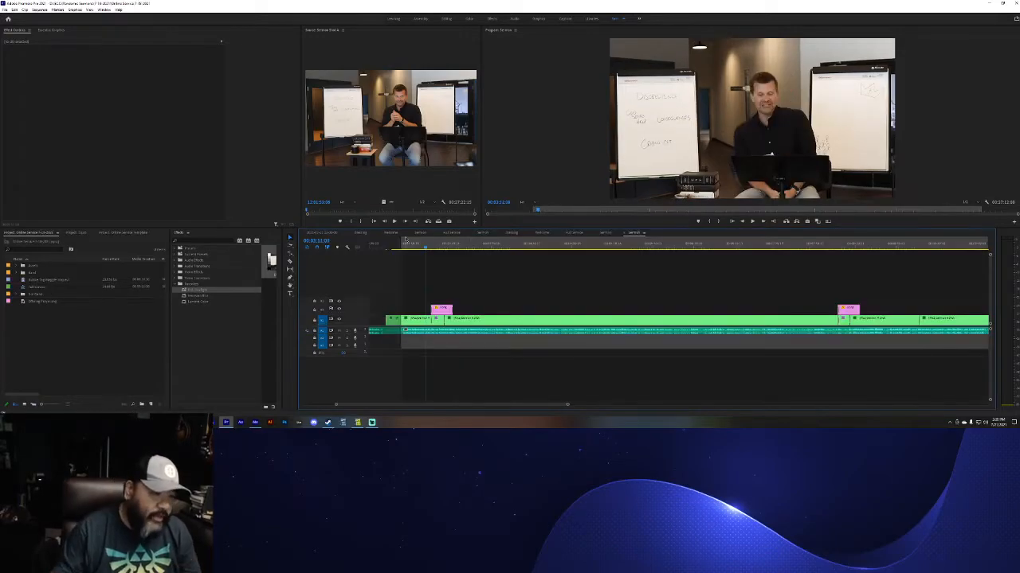
Examine the "DEEP CUTS" text graphic in the finished sermon sequence and its timing over the wide camera shot.
{"action": "scroll", "coordinate": [432, 278], "scroll_direction": "up", "scroll_amount": 4}
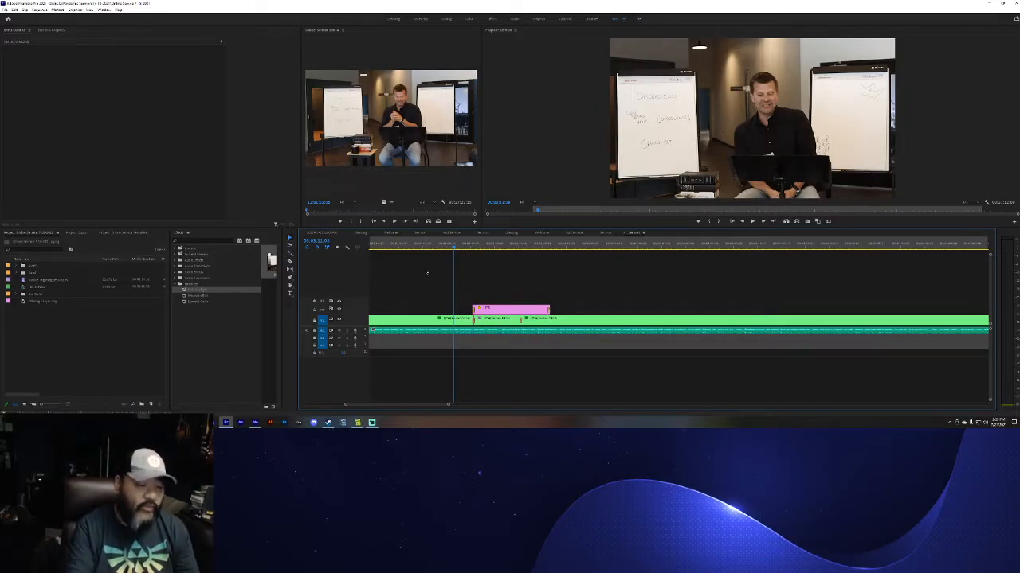
{"action": "scroll", "coordinate": [494, 289], "scroll_direction": "up", "scroll_amount": 4}
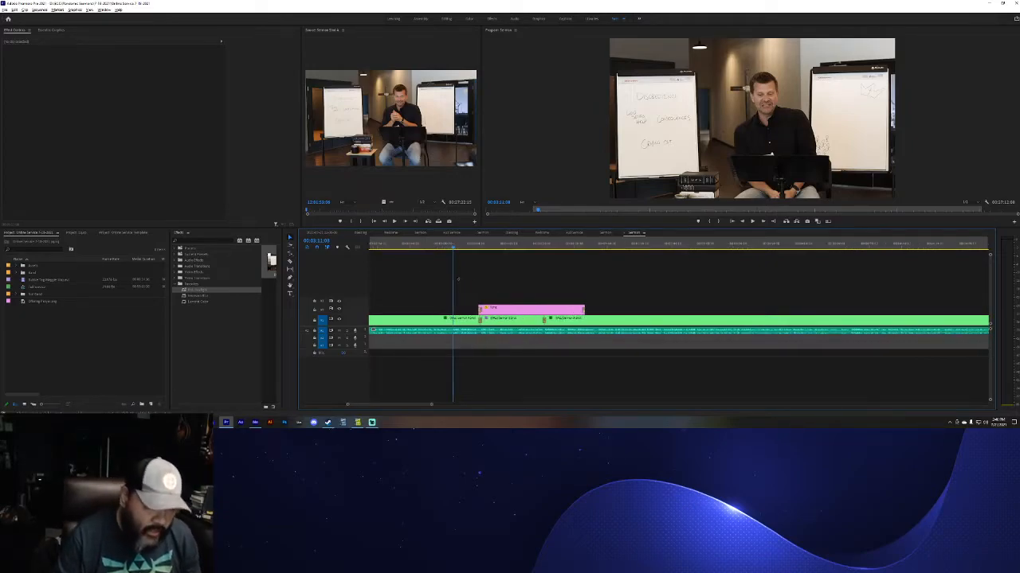
{"action": "left_click", "coordinate": [497, 247]}
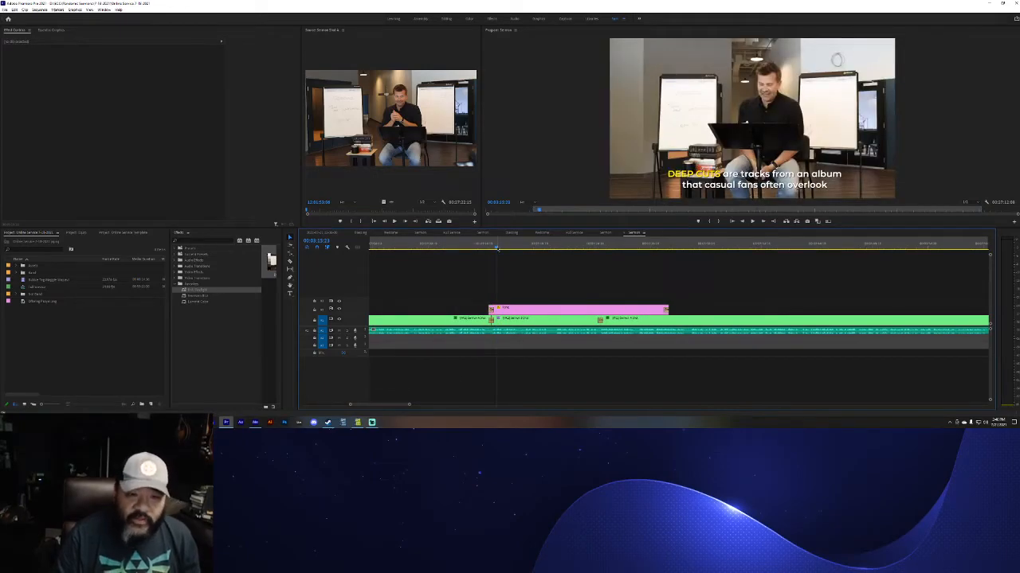
{"action": "left_click_drag", "start_coordinate": [495, 248], "coordinate": [484, 251]}
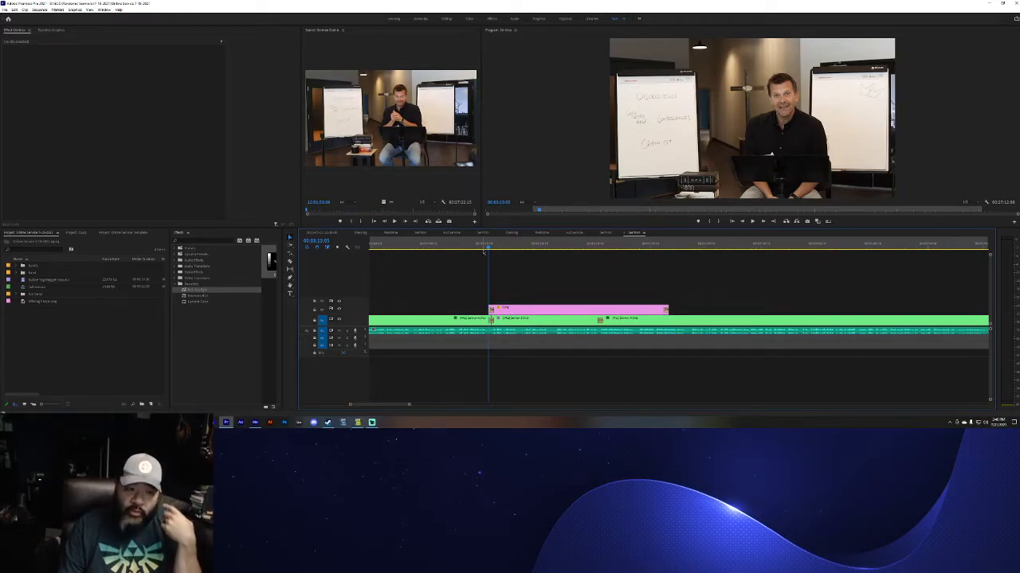
{"action": "left_click", "coordinate": [507, 247]}
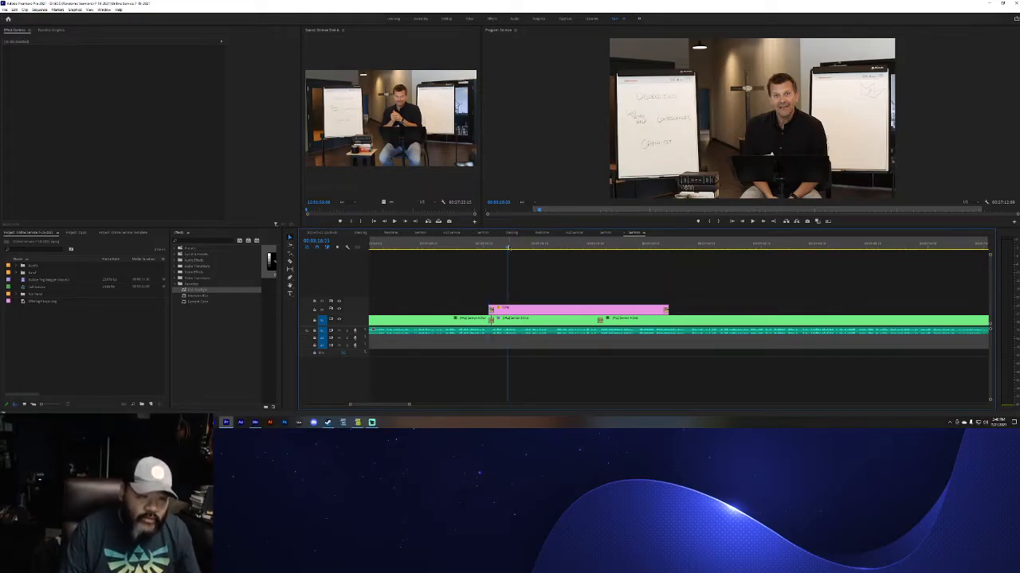
{"action": "left_click", "coordinate": [522, 311]}
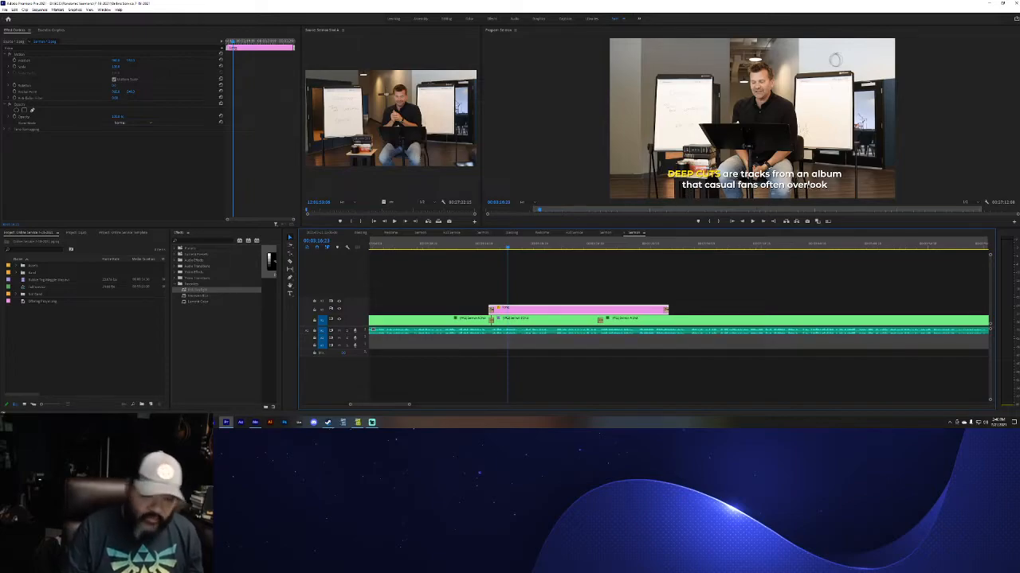
{"action": "left_click_drag", "start_coordinate": [545, 244], "coordinate": [586, 245]}
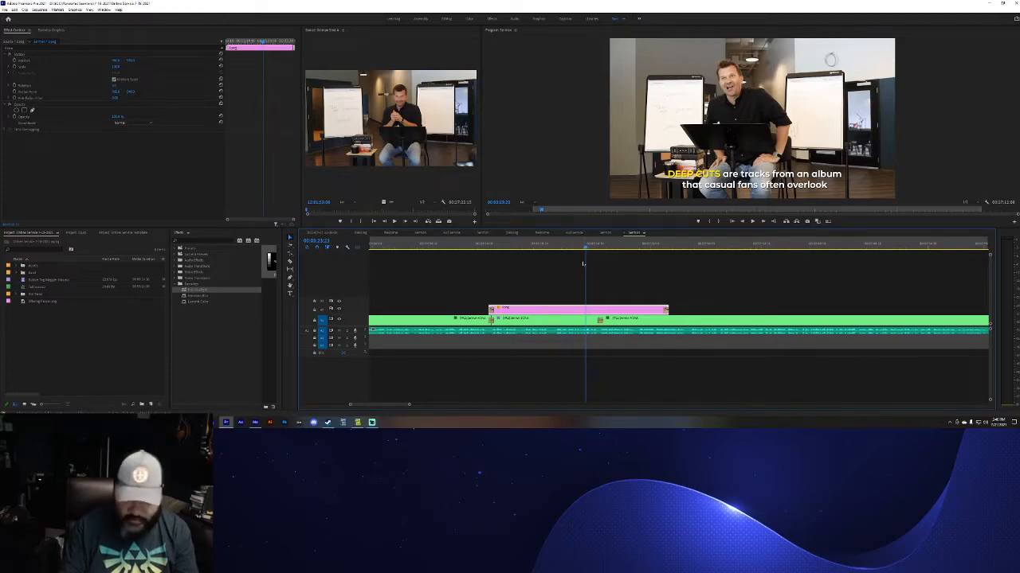
{"action": "mouse_move", "coordinate": [522, 253]}
{"action": "left_mouse_down"}
{"action": "mouse_move", "coordinate": [485, 252]}
{"action": "mouse_move", "coordinate": [510, 252]}
{"action": "left_mouse_up"}
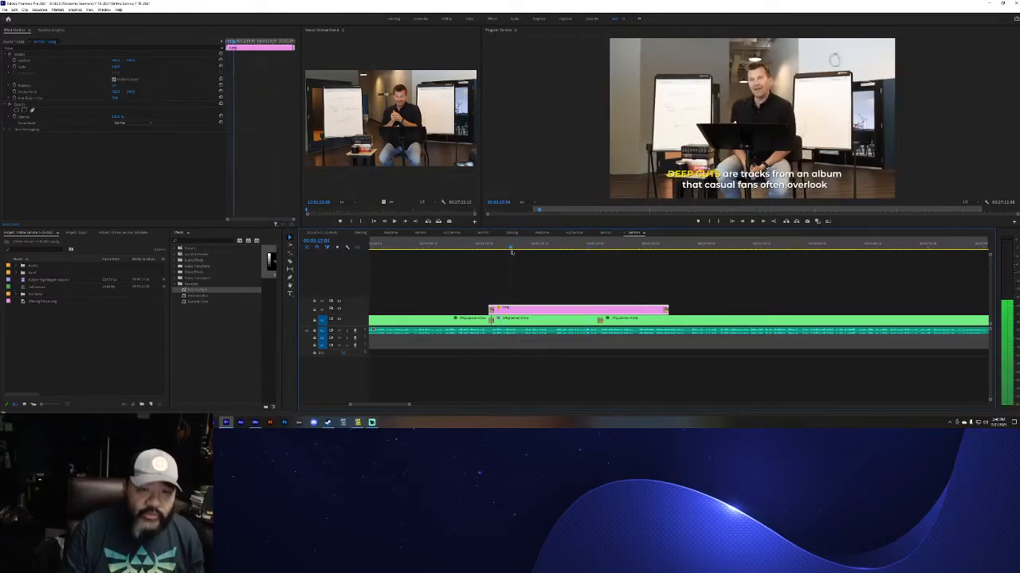
Inspect the wide-shot clip beneath the "DEEP CUTS" text and preview the cut back to the closer camera angle.
{"action": "left_click", "coordinate": [567, 319]}
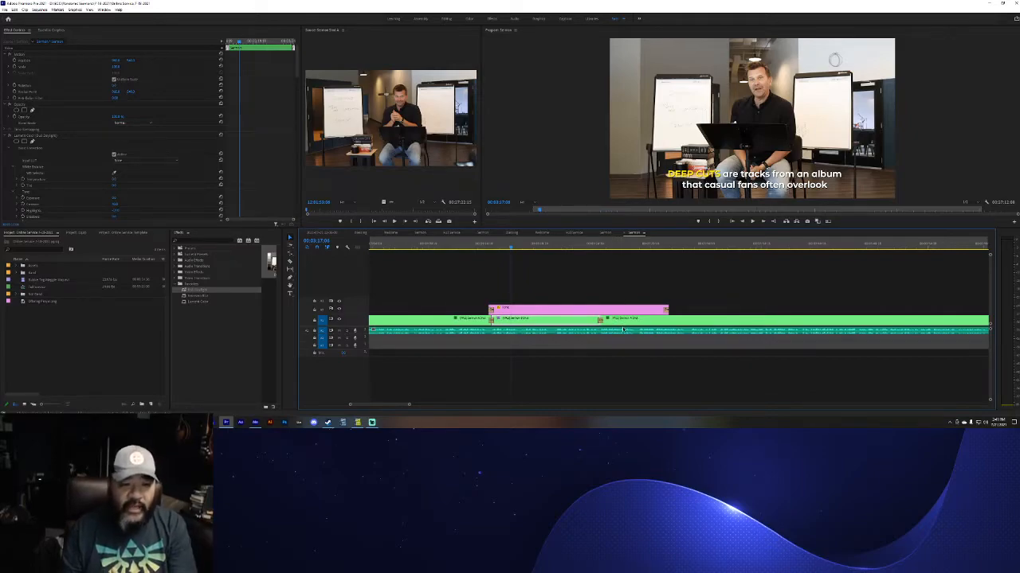
{"action": "left_click", "coordinate": [570, 248]}
{"action": "key", "text": "space"}
{"action": "left_click_drag", "start_coordinate": [571, 258], "coordinate": [603, 274]}
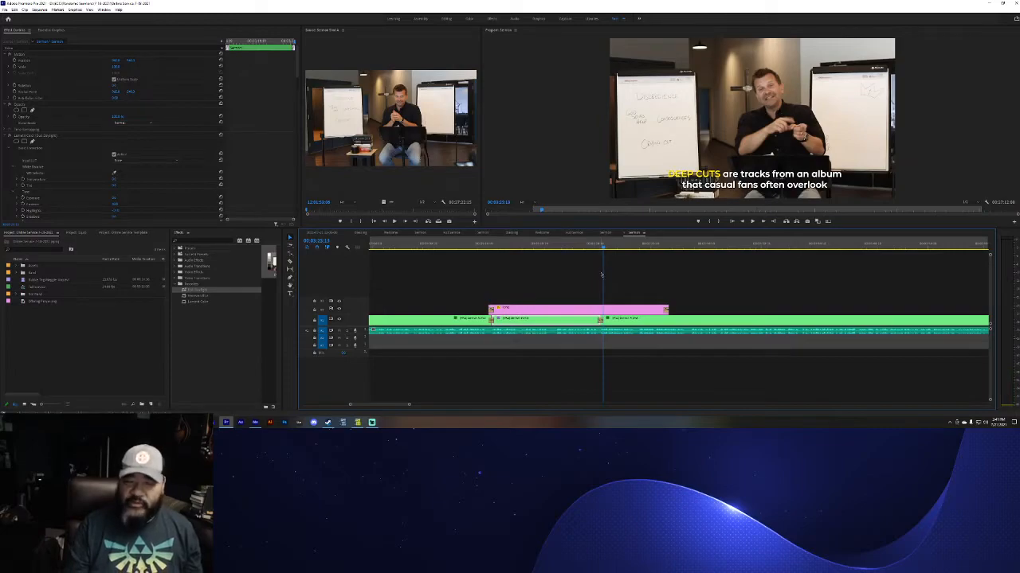
Locate the full-screen Judges 2:6-7 scripture slide in the finished sequence and inspect its text graphic and background clip.
{"action": "scroll", "coordinate": [657, 290], "scroll_direction": "down", "scroll_amount": 6}
{"action": "left_click", "coordinate": [669, 281]}
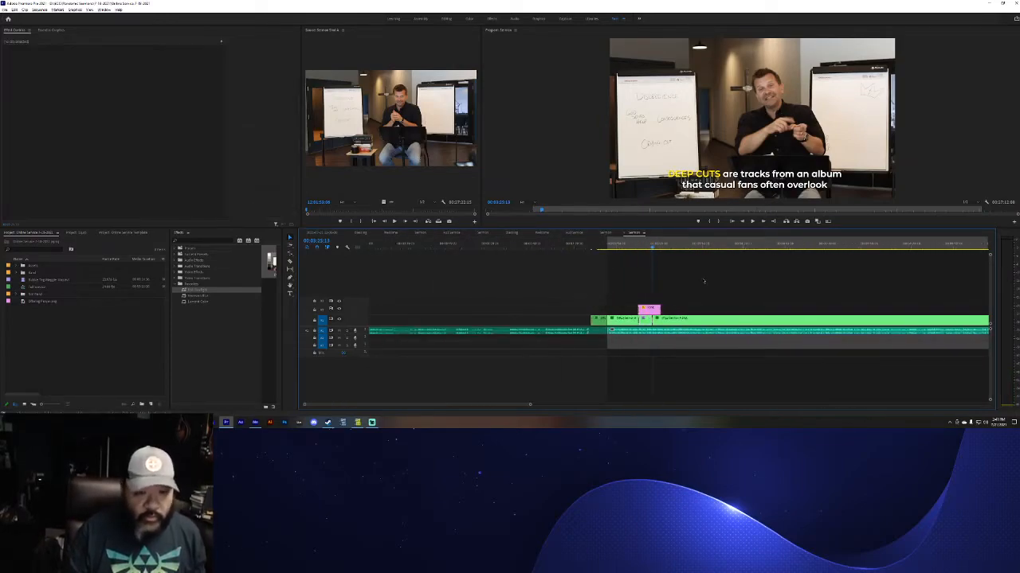
{"action": "scroll", "coordinate": [530, 306], "scroll_direction": "down", "scroll_amount": 5}
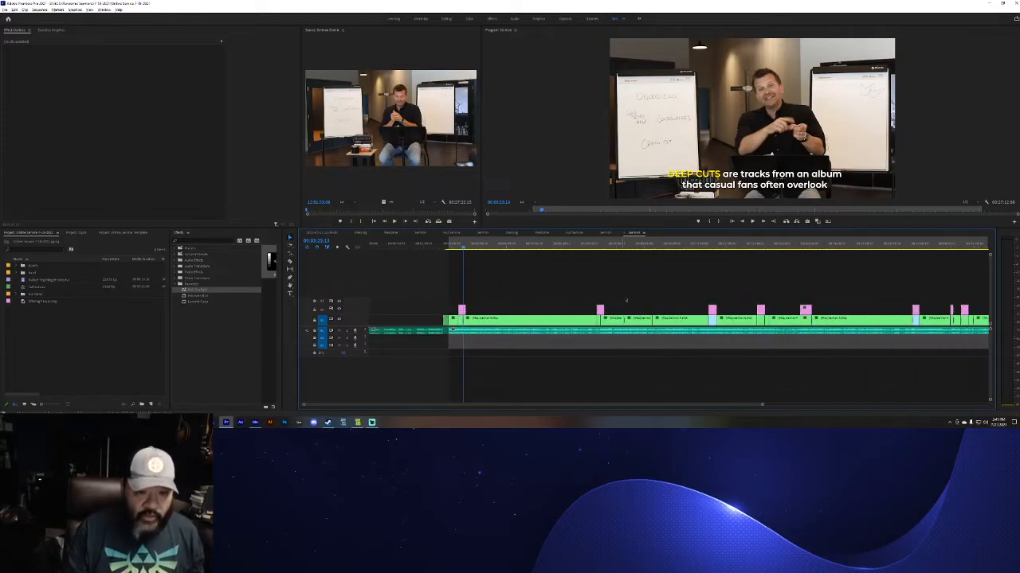
{"action": "scroll", "coordinate": [620, 301], "scroll_direction": "up", "scroll_amount": 6}
{"action": "scroll", "coordinate": [678, 292], "scroll_direction": "down", "scroll_amount": 4}
{"action": "left_click", "coordinate": [686, 244]}
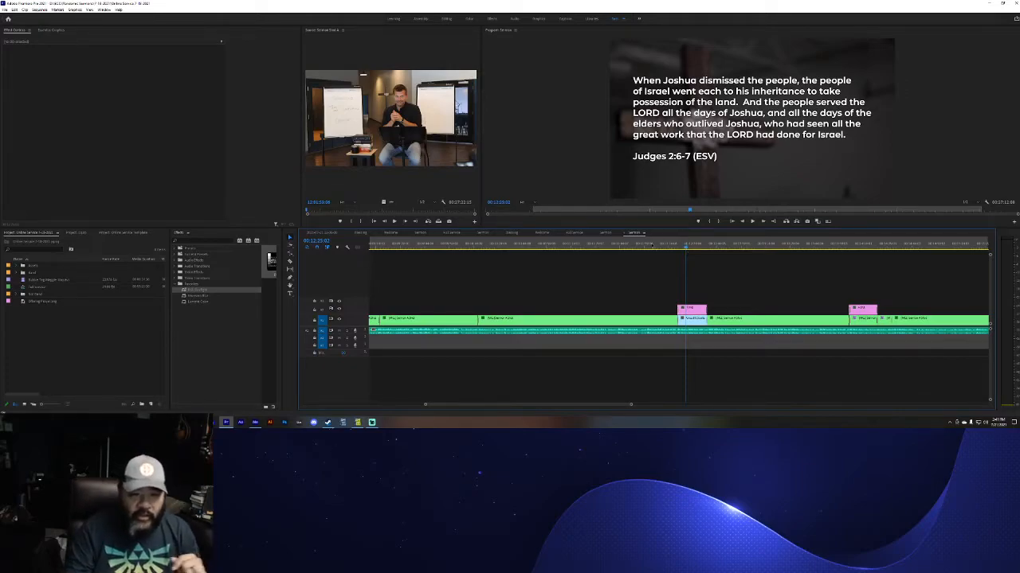
{"action": "left_click", "coordinate": [691, 309]}
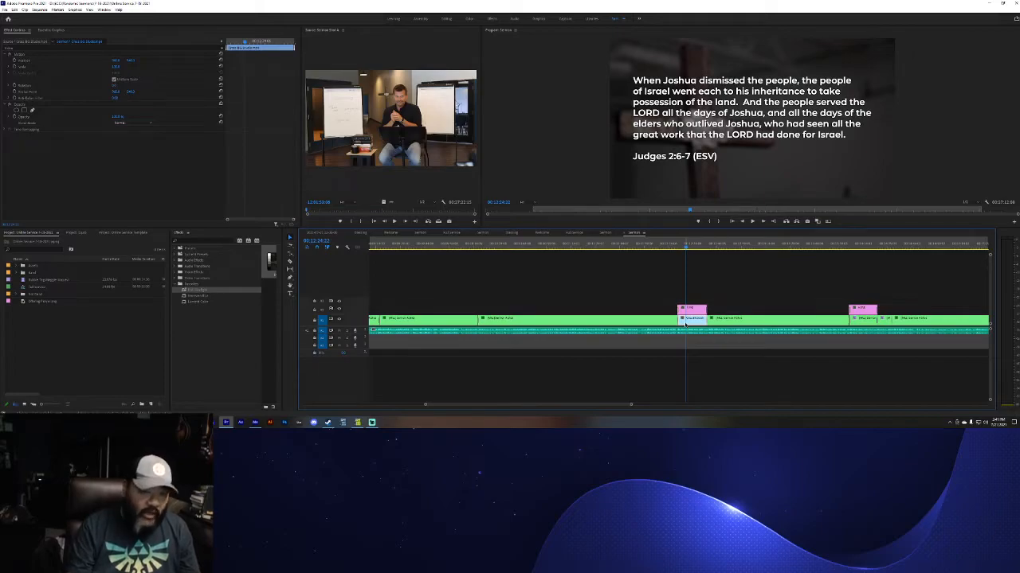
{"action": "left_click", "coordinate": [717, 285]}
Play the transition from the camera shot into the Judges 2:6-7 scripture slide.
{"action": "scroll", "coordinate": [702, 289], "scroll_direction": "up", "scroll_amount": 5}
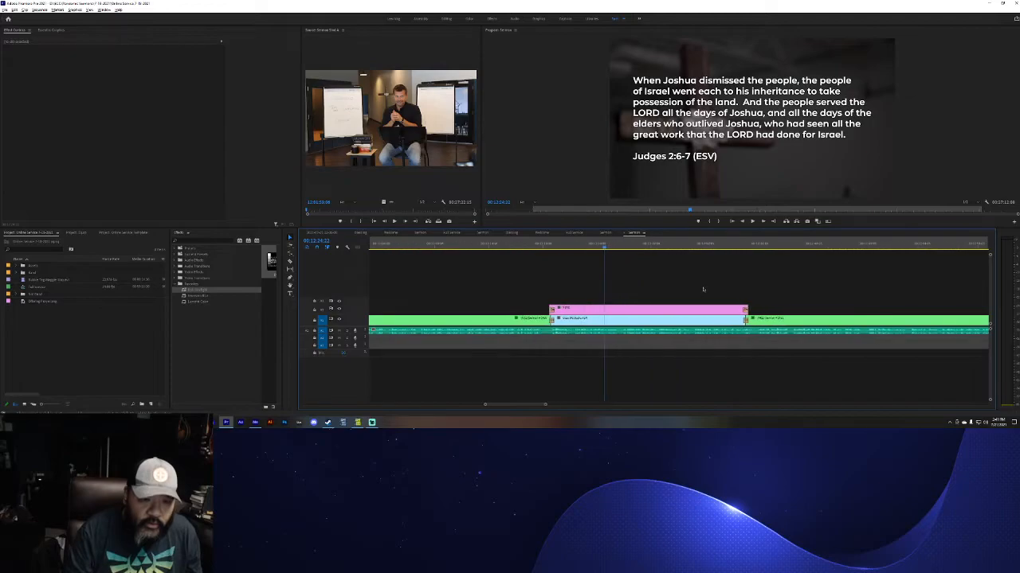
{"action": "left_click_drag", "start_coordinate": [577, 246], "coordinate": [543, 247]}
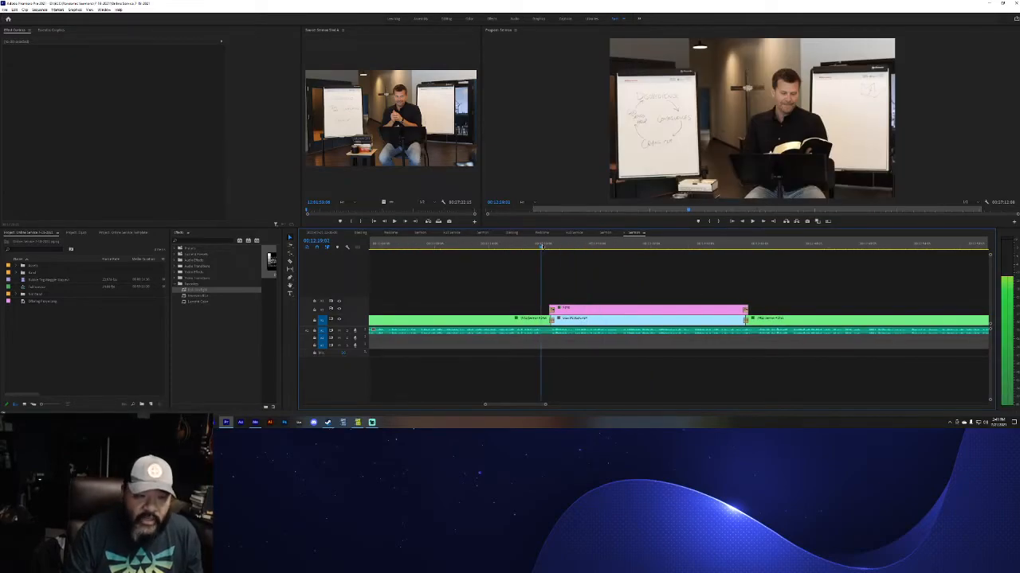
{"action": "key", "text": "space"}
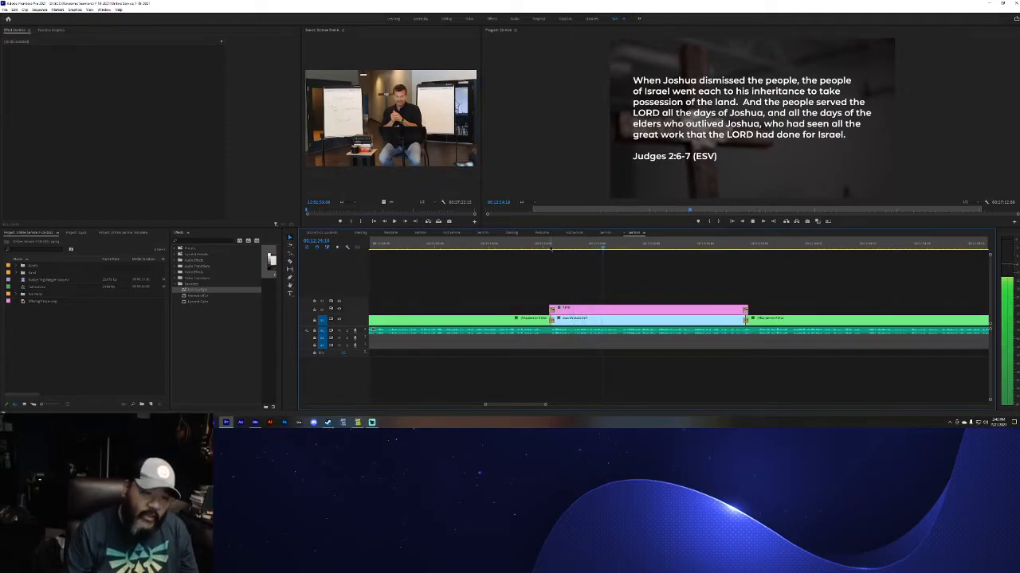
{"action": "key", "text": "space"}
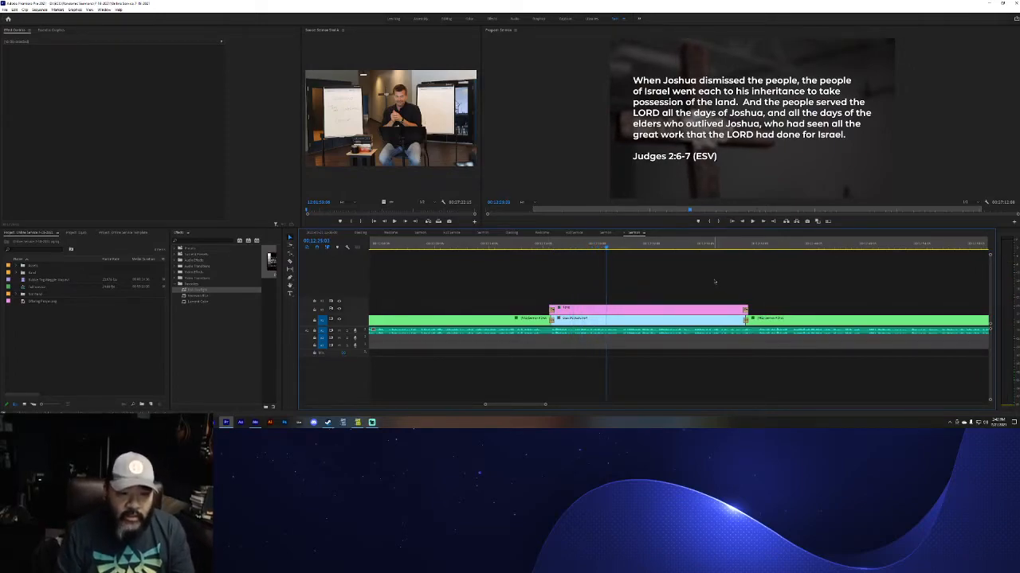
Preview the Judges 2:10 text overlay and inspect the blur effect on the camera clip beneath it.
{"action": "scroll", "coordinate": [704, 276], "scroll_direction": "down", "scroll_amount": 3}
{"action": "scroll", "coordinate": [646, 293], "scroll_direction": "up", "scroll_amount": 2}
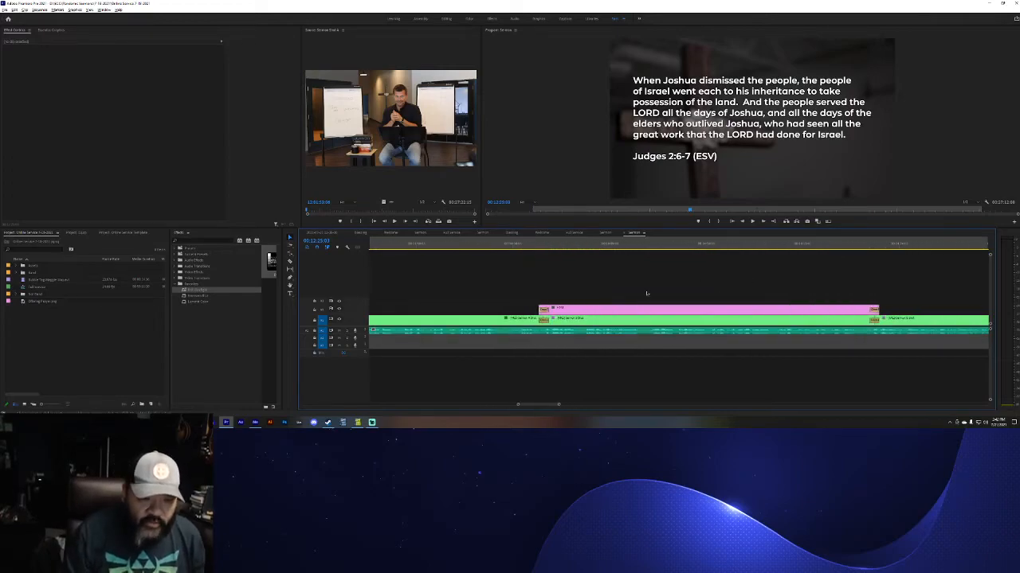
{"action": "left_click", "coordinate": [632, 247]}
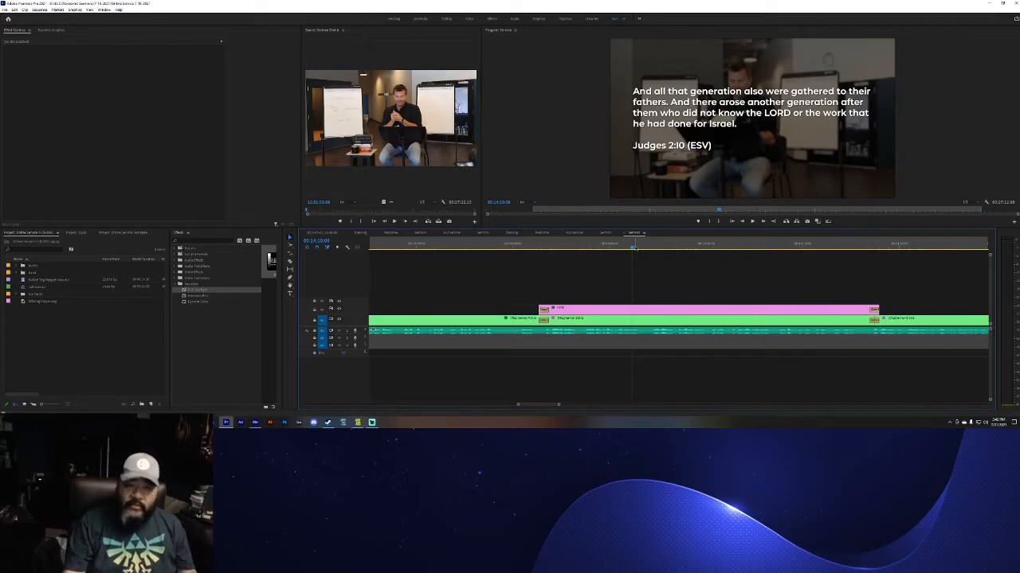
{"action": "left_click_drag", "start_coordinate": [634, 248], "coordinate": [768, 249]}
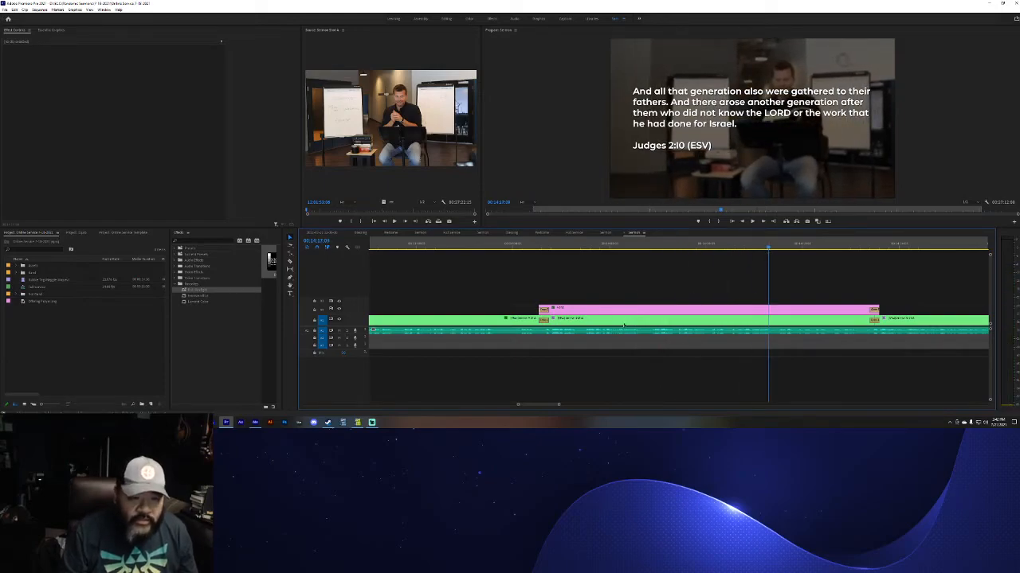
{"action": "left_click", "coordinate": [660, 322]}
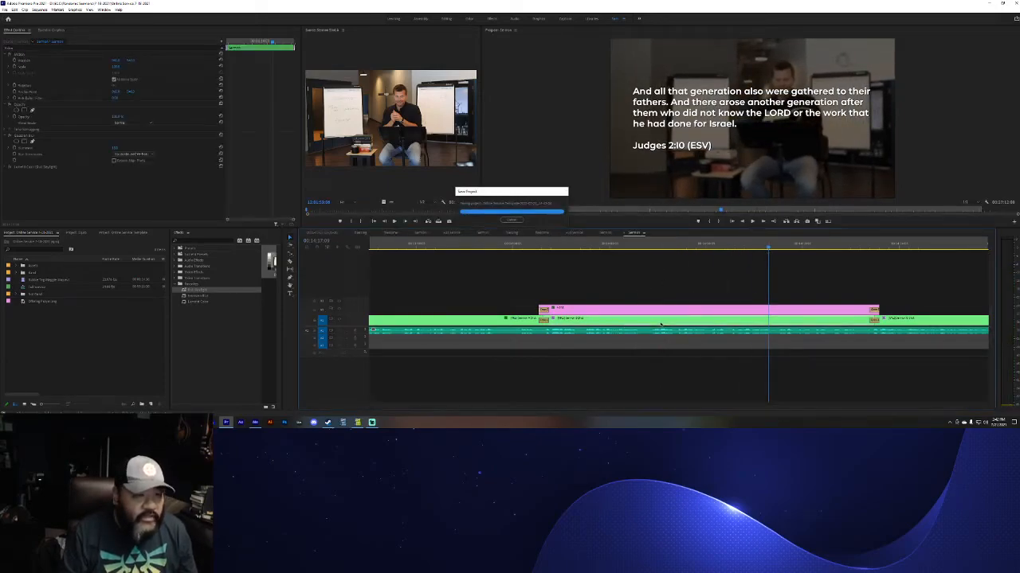
Inspect the Lumetri Color tone settings and the Gaussian Blur effect on the camera clip beneath the Judges 2:10 text.
{"action": "left_click", "coordinate": [5, 167]}
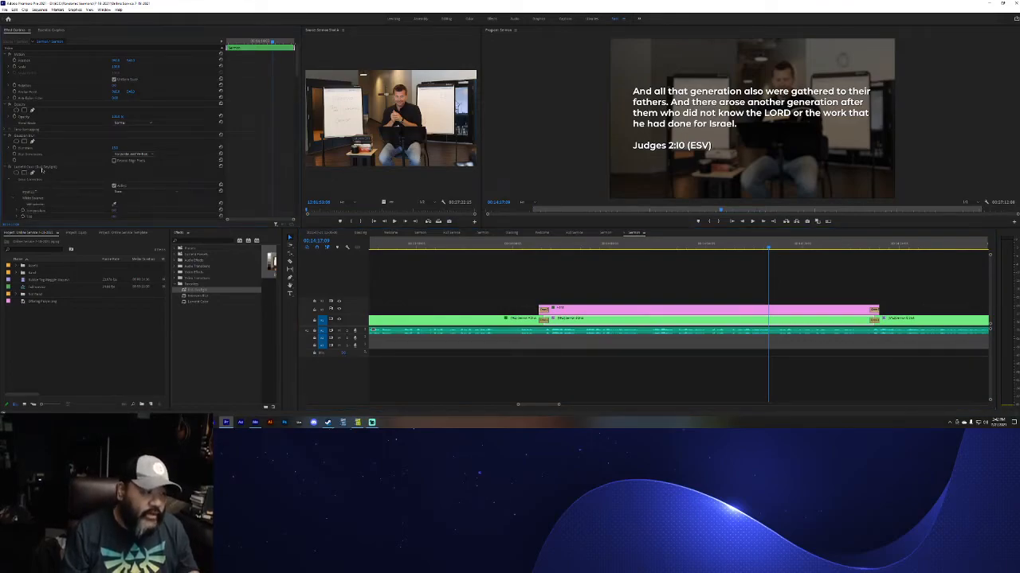
{"action": "scroll", "coordinate": [187, 187], "scroll_direction": "down", "scroll_amount": 3}
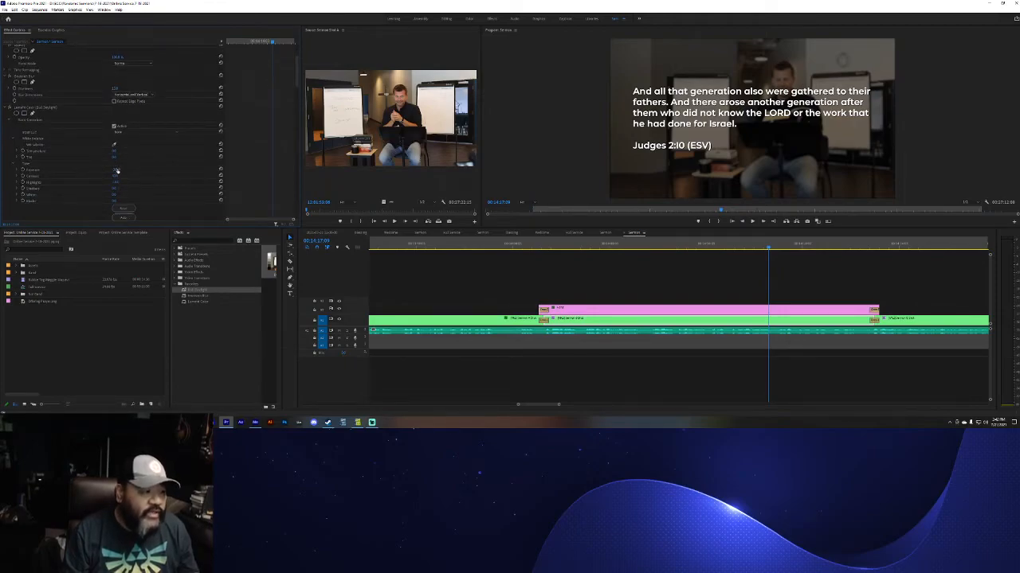
{"action": "scroll", "coordinate": [98, 167], "scroll_direction": "up", "scroll_amount": 2}
{"action": "left_click", "coordinate": [29, 105]}
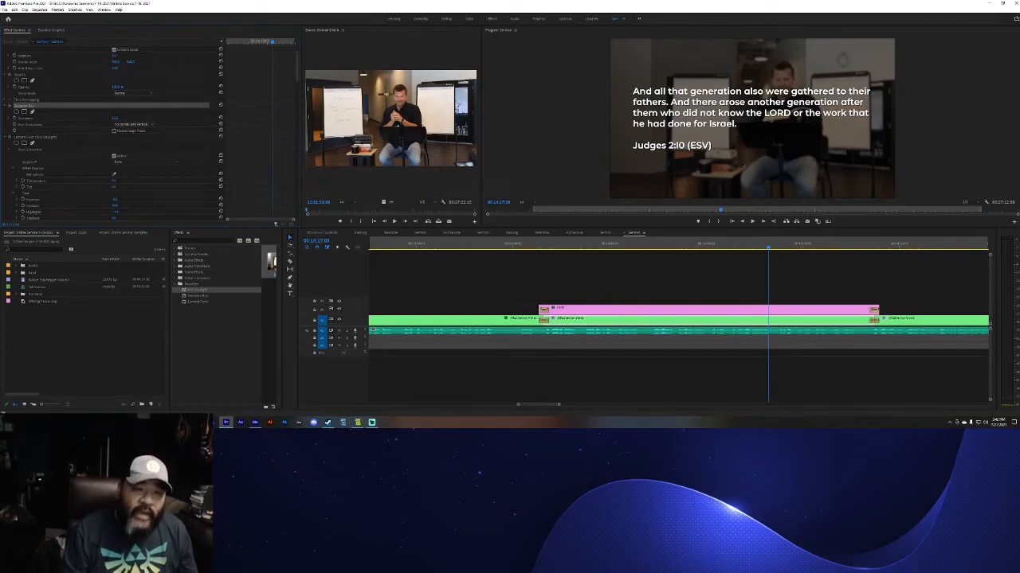
Locate the Judges 2:11-12 text overlay in the sequence and position the playhead just before it.
{"action": "scroll", "coordinate": [631, 321], "scroll_direction": "down", "scroll_amount": 5}
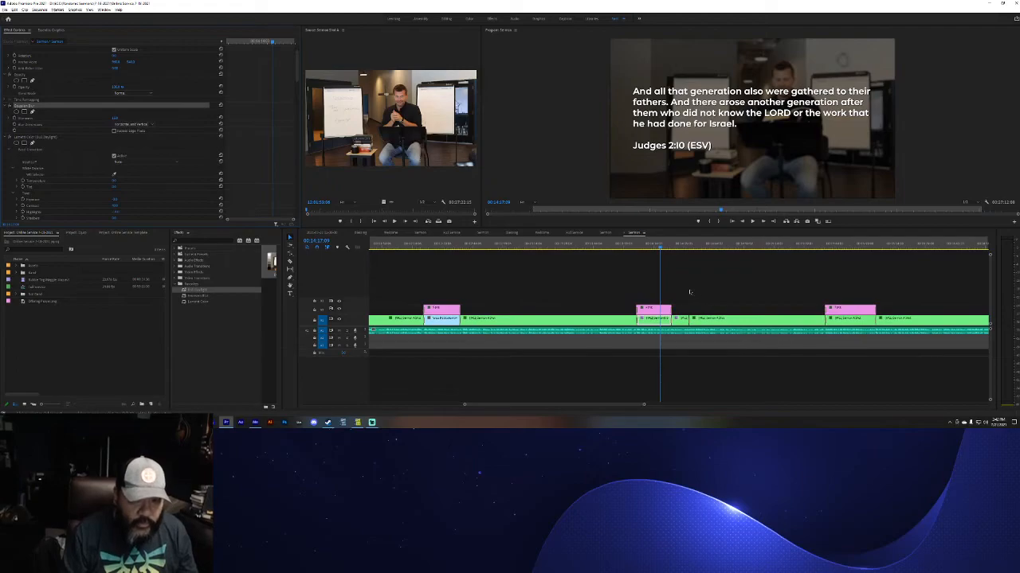
{"action": "left_click", "coordinate": [842, 247]}
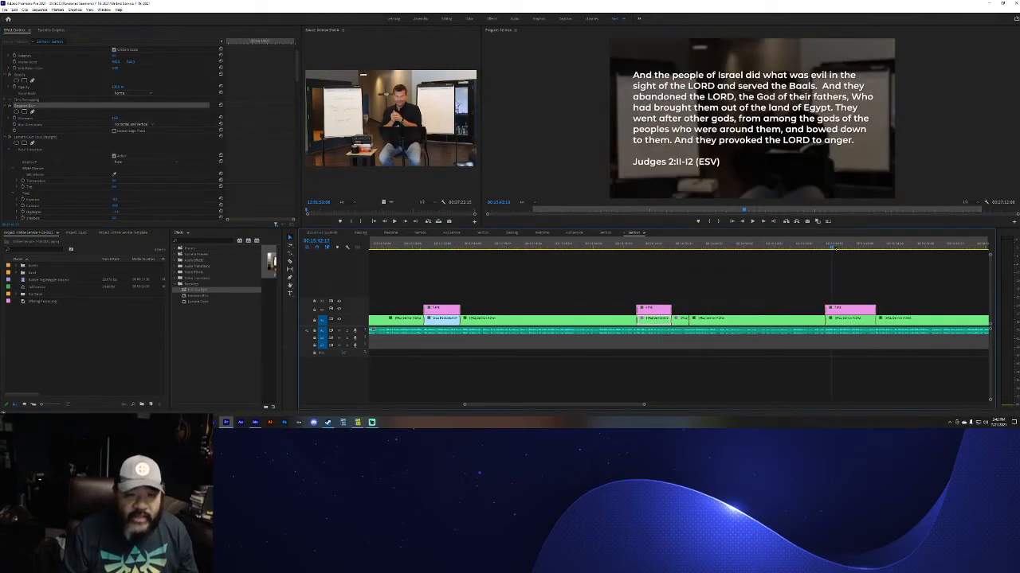
{"action": "left_click", "coordinate": [823, 248]}
{"action": "scroll", "coordinate": [845, 277], "scroll_direction": "up", "scroll_amount": 2}
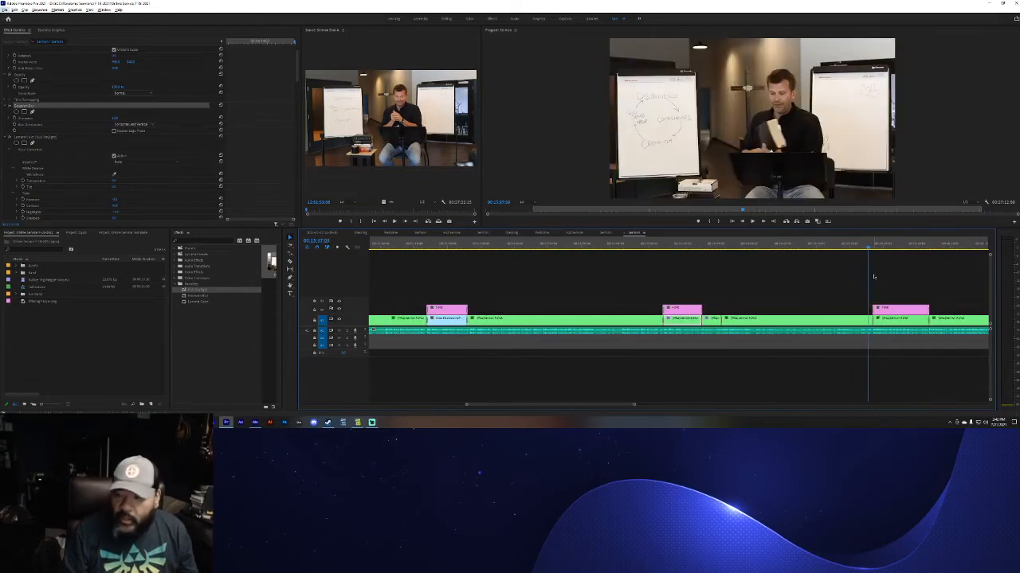
{"action": "left_click", "coordinate": [948, 258]}
Play the transition from the camera shot into the Judges 2:11-12 text overlay and stop once the text is fully displayed.
{"action": "scroll", "coordinate": [879, 289], "scroll_direction": "up", "scroll_amount": 2}
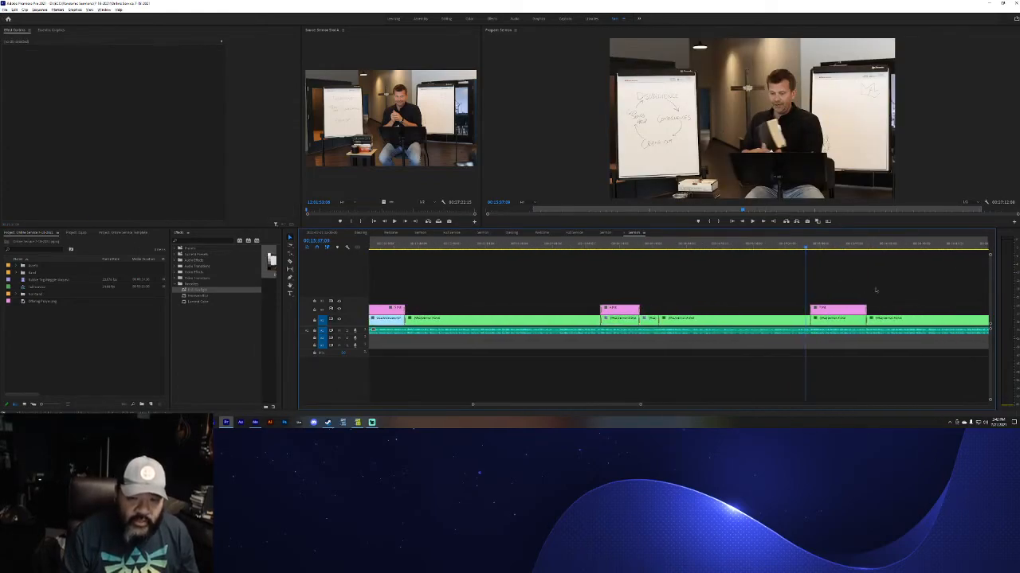
{"action": "scroll", "coordinate": [794, 285], "scroll_direction": "up", "scroll_amount": 2}
{"action": "scroll", "coordinate": [794, 285], "scroll_direction": "down", "scroll_amount": 1}
{"action": "scroll", "coordinate": [701, 275], "scroll_direction": "up", "scroll_amount": 4}
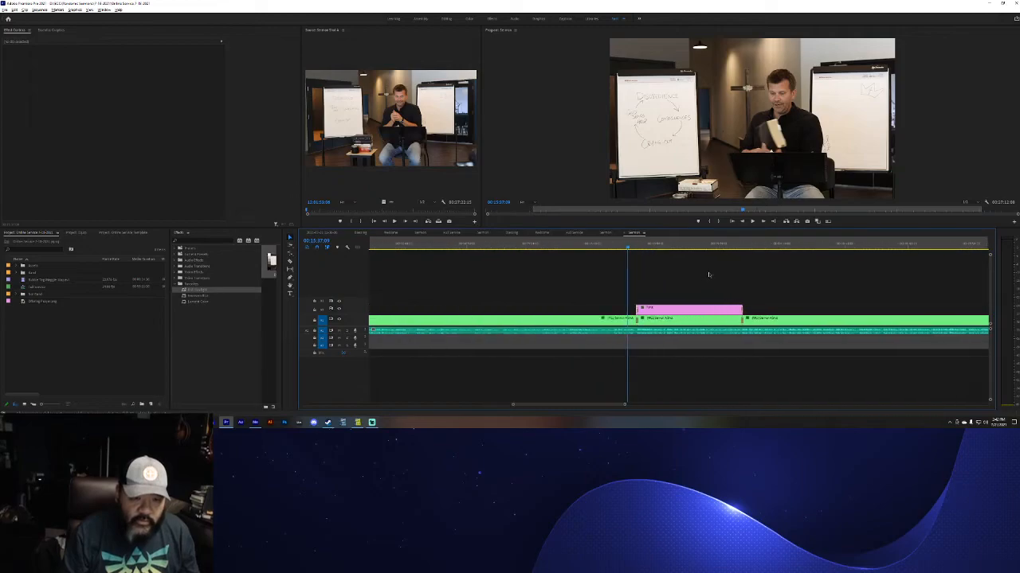
{"action": "left_click", "coordinate": [580, 247]}
{"action": "key", "text": "space"}
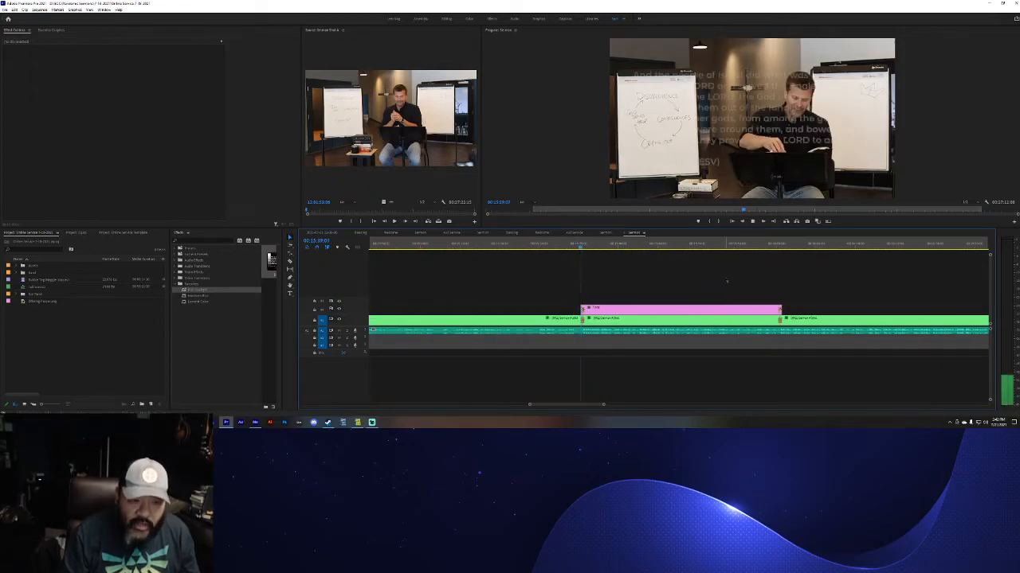
{"action": "key", "text": "space"}
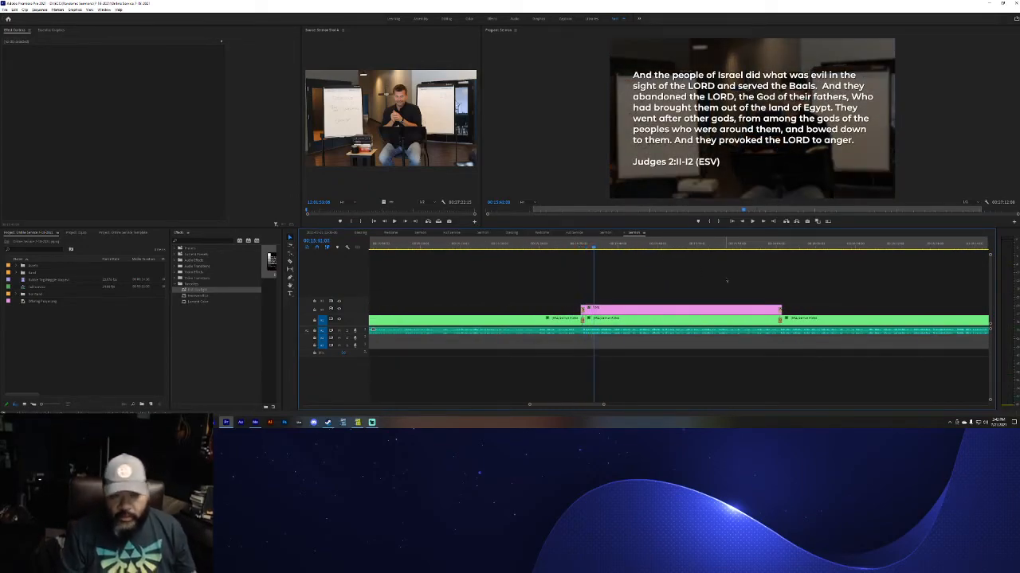
Scrub from the earlier scripture slide to the Judges 2:10 overlay and review the layout of the whole sermon sequence.
{"action": "scroll", "coordinate": [706, 277], "scroll_direction": "down", "scroll_amount": 4}
{"action": "scroll", "coordinate": [705, 276], "scroll_direction": "down", "scroll_amount": 5}
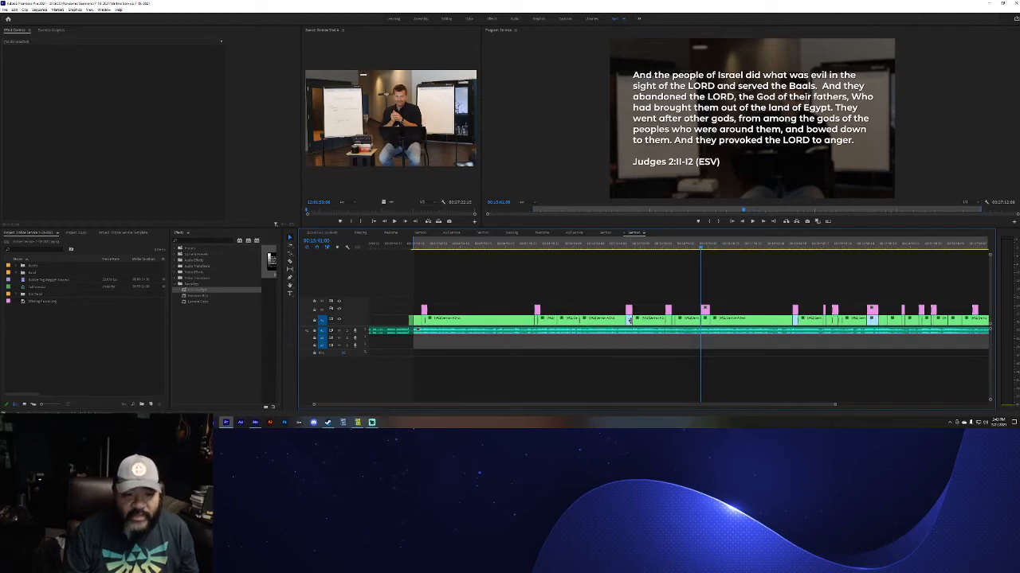
{"action": "left_click_drag", "start_coordinate": [626, 249], "coordinate": [669, 247]}
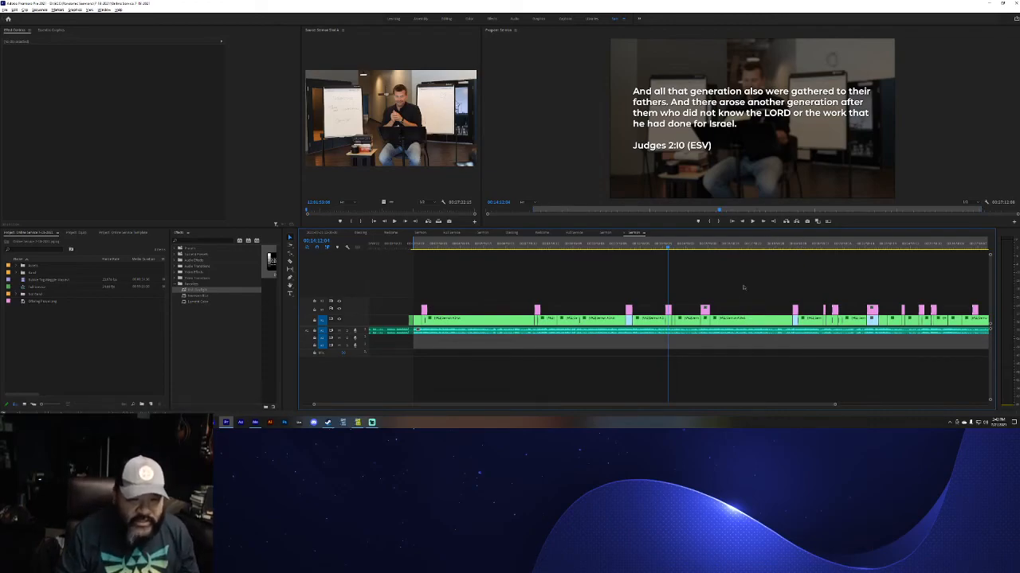
{"action": "scroll", "coordinate": [743, 288], "scroll_direction": "down", "scroll_amount": 5}
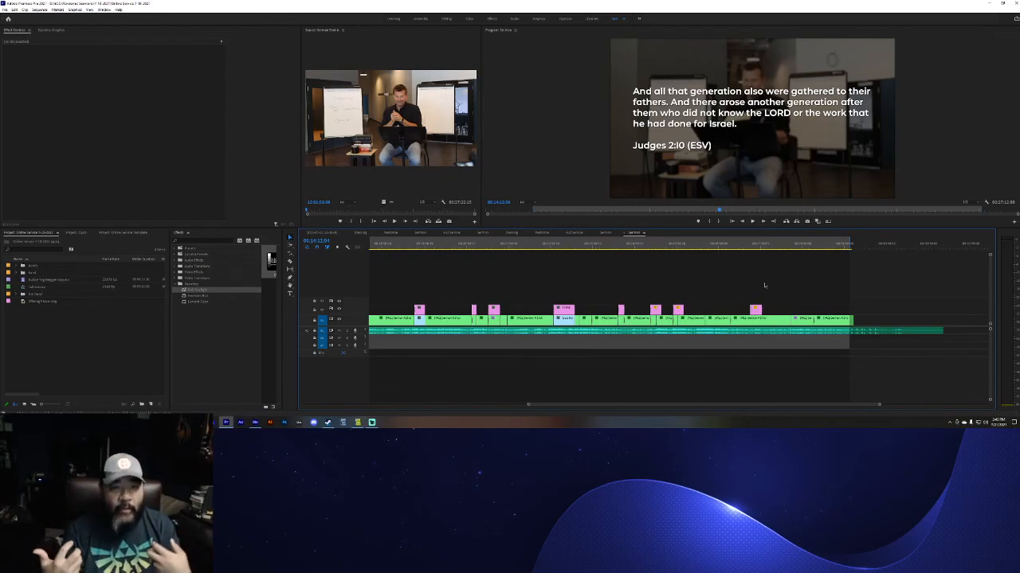
{"action": "key", "text": "backslash"}
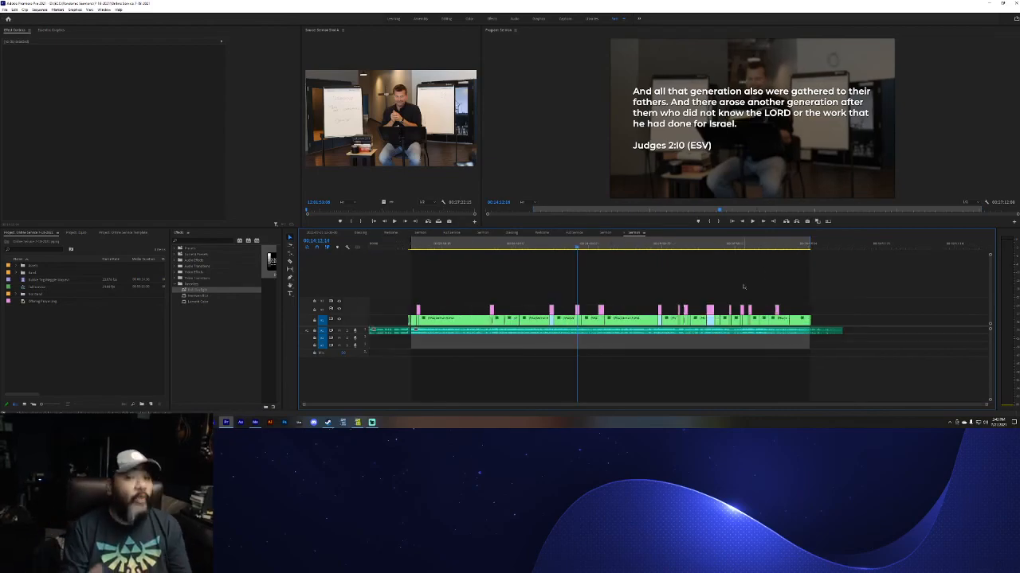